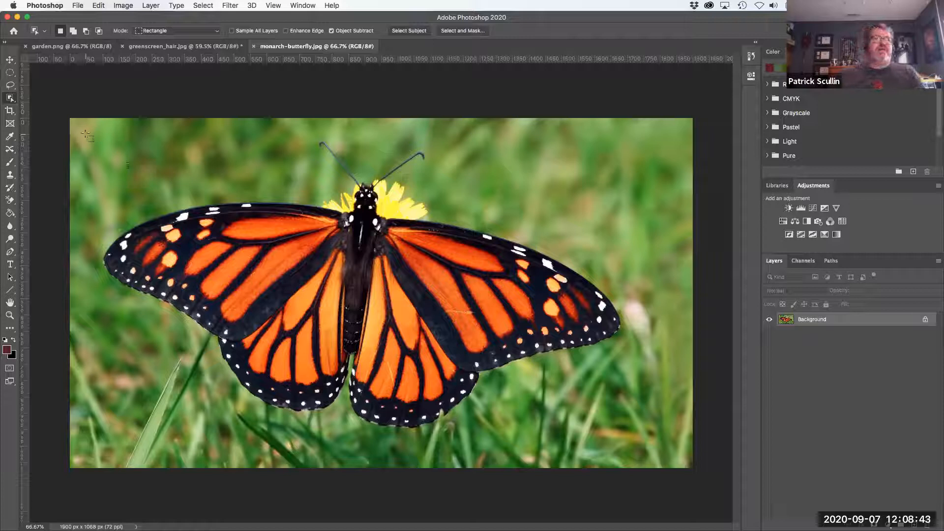
Step: Select the butterfly with the Object Selection tool, using a rectangle about 1701 by 933 px around it
{"action": "left_click_drag", "start_coordinate": [88, 131], "coordinate": [644, 437]}
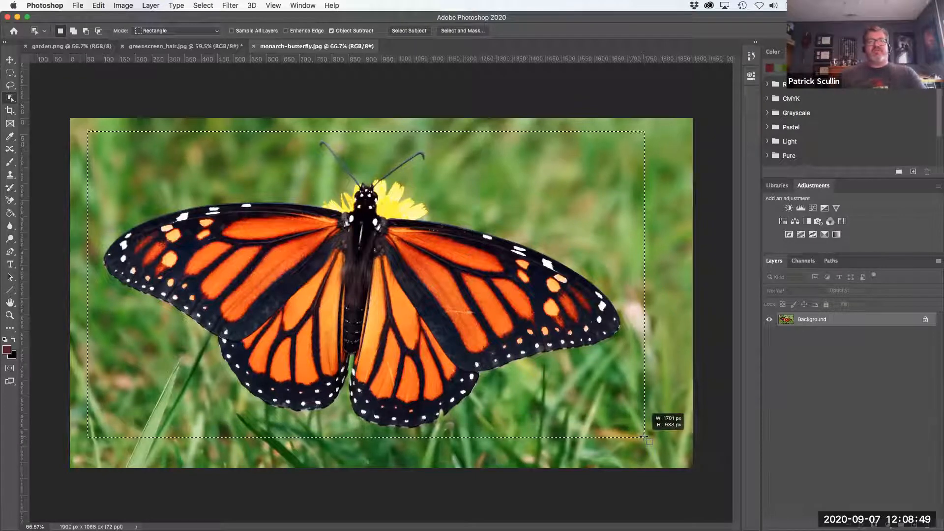
{"action": "left_click_drag", "start_coordinate": [640, 436], "coordinate": [642, 436]}
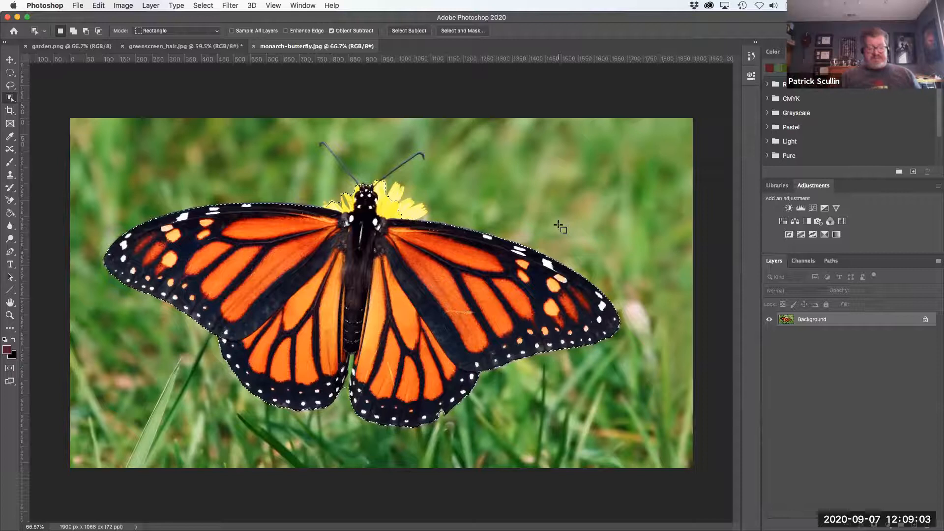
Step: Add both of the butterfly's antennae to the selection with the Quick Selection tool
{"action": "key", "text": "super+equal"}
{"action": "key", "text": "super+equal"}
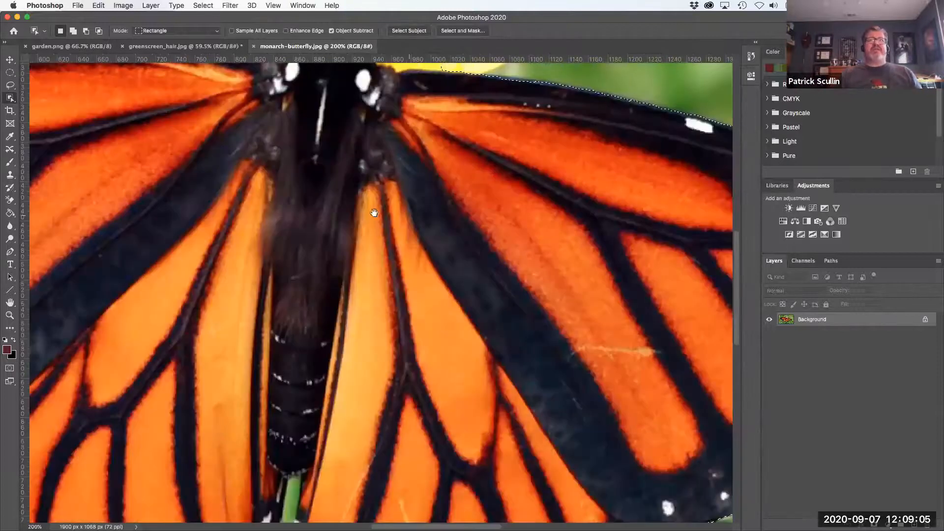
{"action": "scroll", "coordinate": [375, 213], "scroll_direction": "up", "scroll_amount": 5}
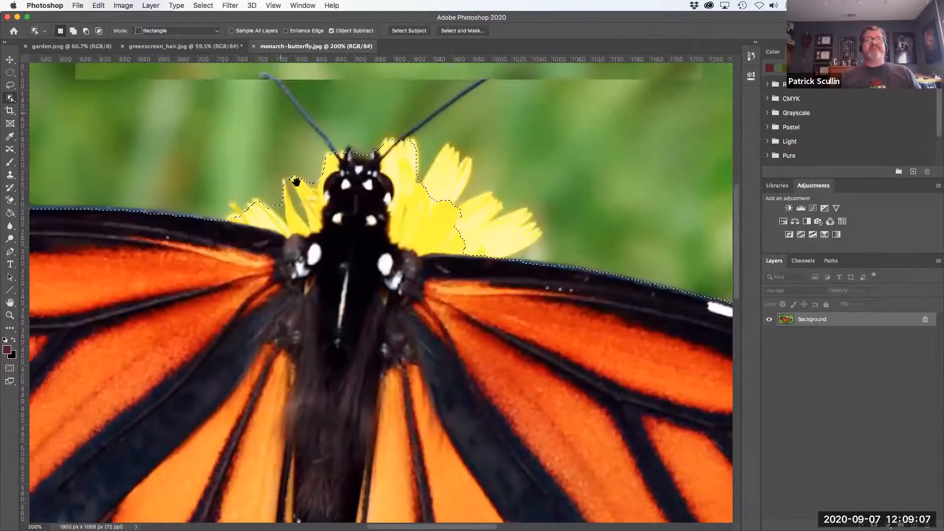
{"action": "scroll", "coordinate": [295, 182], "scroll_direction": "up", "scroll_amount": 3}
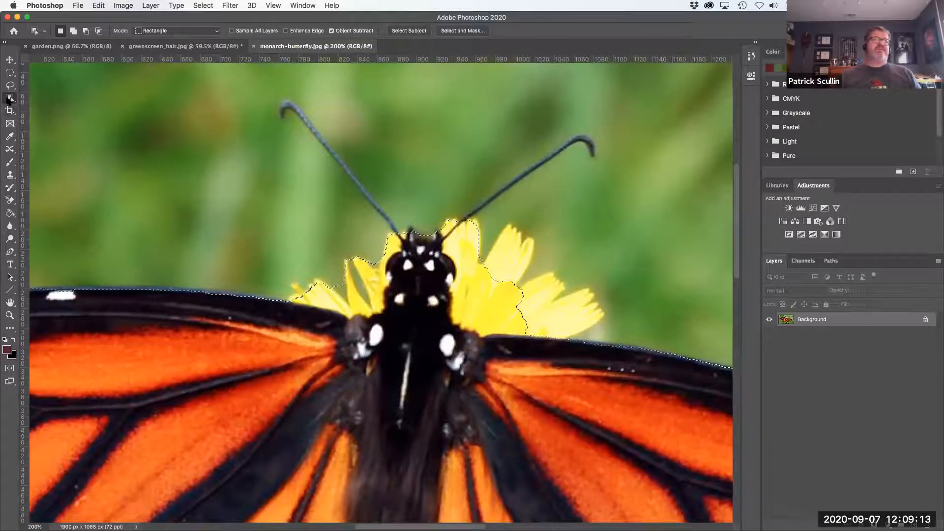
{"action": "left_click", "coordinate": [9, 97]}
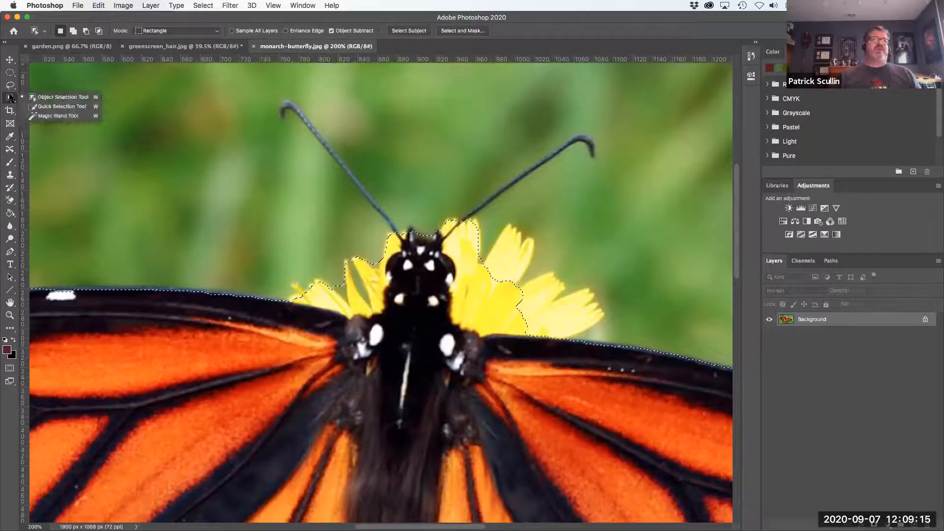
{"action": "left_click", "coordinate": [44, 102]}
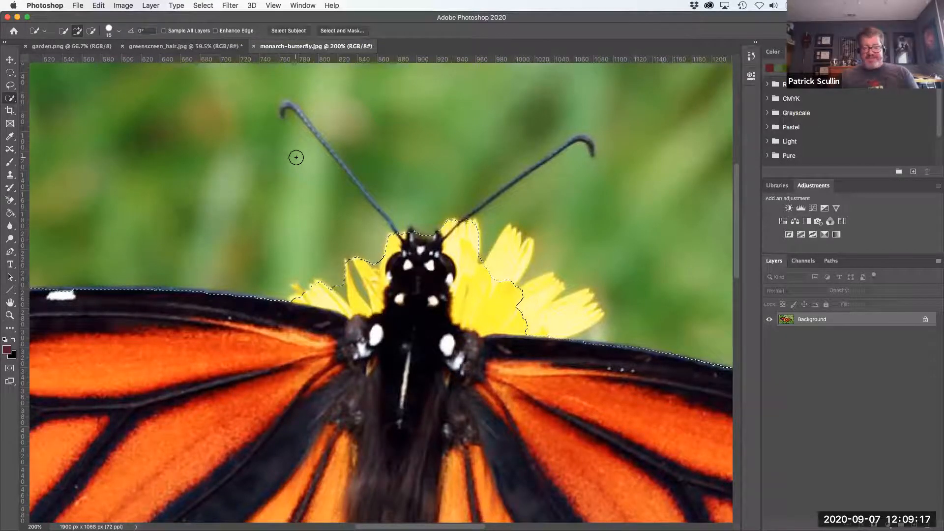
{"action": "mouse_move", "coordinate": [282, 114]}
{"action": "left_mouse_down"}
{"action": "mouse_move", "coordinate": [343, 166]}
{"action": "mouse_move", "coordinate": [388, 230]}
{"action": "mouse_move", "coordinate": [414, 241]}
{"action": "left_mouse_up"}
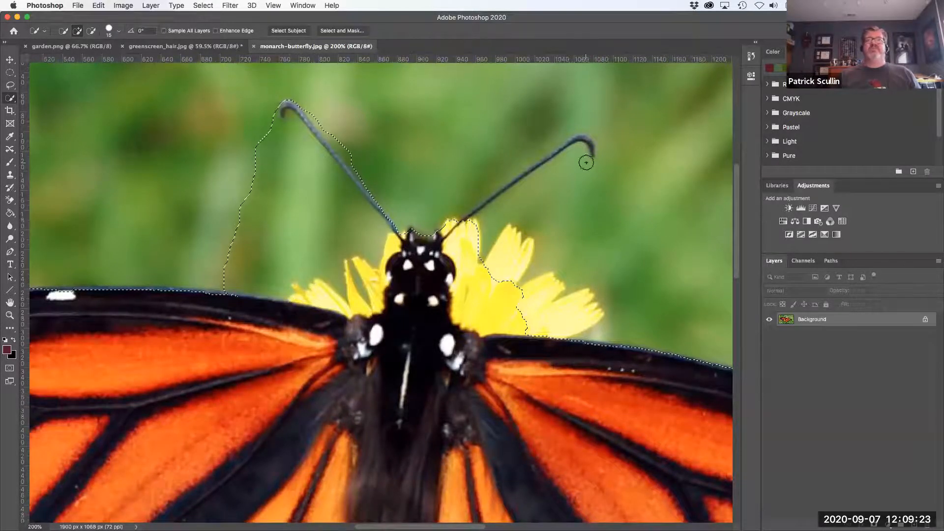
{"action": "left_click_drag", "start_coordinate": [588, 149], "coordinate": [473, 219]}
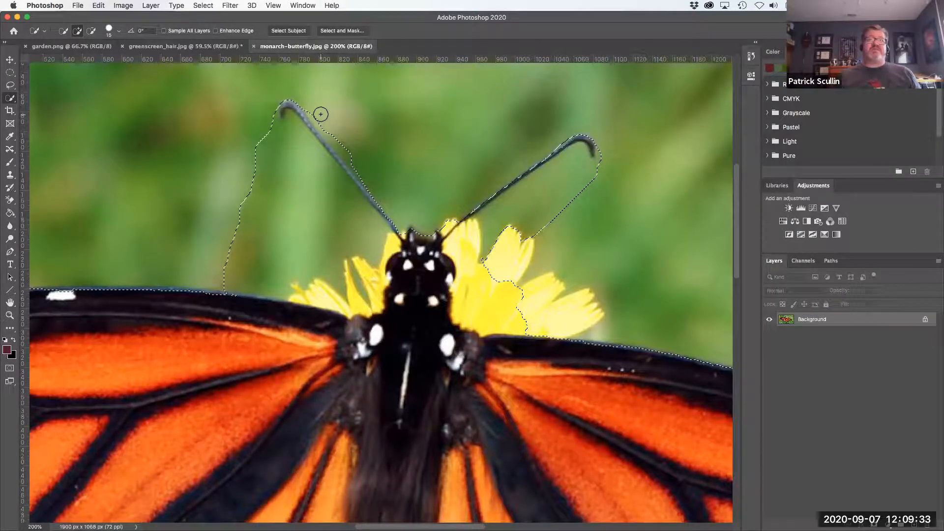
Step: Subtract the excess green background around the left antenna from the selection
{"action": "key", "text": "alt"}
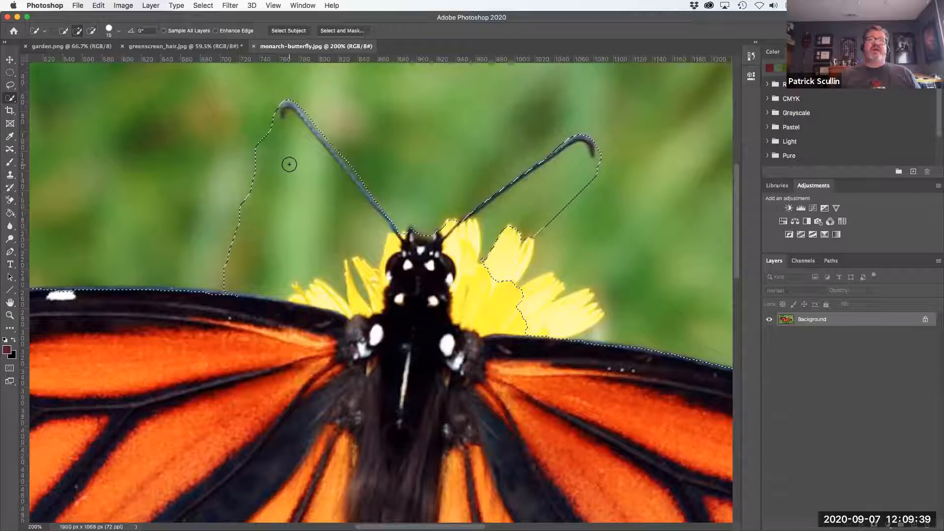
{"action": "key", "text": "alt"}
{"action": "mouse_move", "coordinate": [243, 158]}
{"action": "left_mouse_down"}
{"action": "mouse_move", "coordinate": [293, 183]}
{"action": "mouse_move", "coordinate": [252, 135]}
{"action": "mouse_move", "coordinate": [301, 182]}
{"action": "mouse_move", "coordinate": [263, 125]}
{"action": "mouse_move", "coordinate": [270, 238]}
{"action": "mouse_move", "coordinate": [261, 238]}
{"action": "mouse_move", "coordinate": [306, 206]}
{"action": "mouse_move", "coordinate": [362, 244]}
{"action": "mouse_move", "coordinate": [328, 185]}
{"action": "left_mouse_up"}
{"action": "left_click_drag", "start_coordinate": [375, 226], "coordinate": [381, 232]}
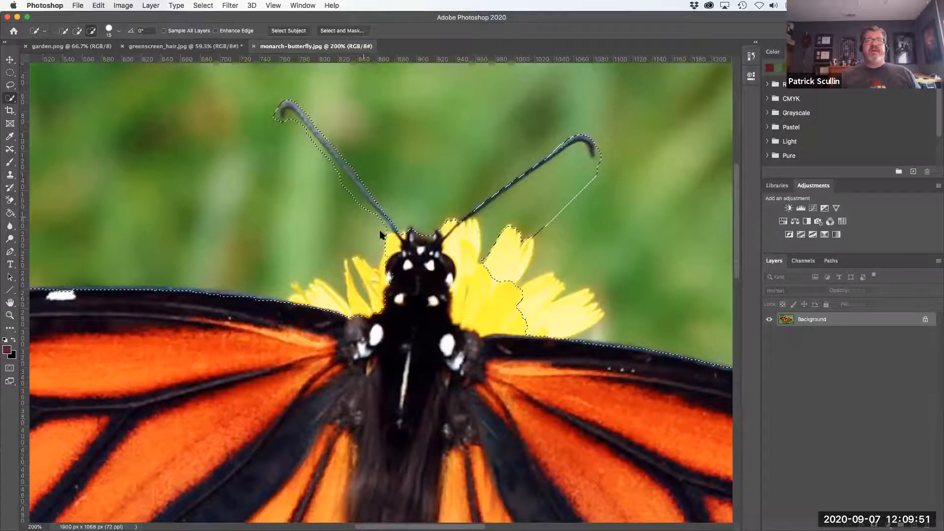
{"action": "key", "text": "alt"}
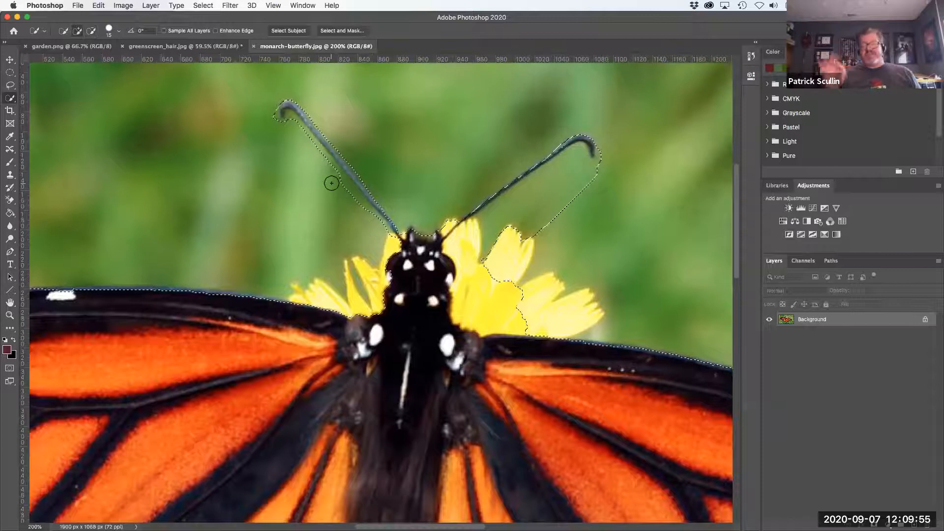
{"action": "key", "text": "alt"}
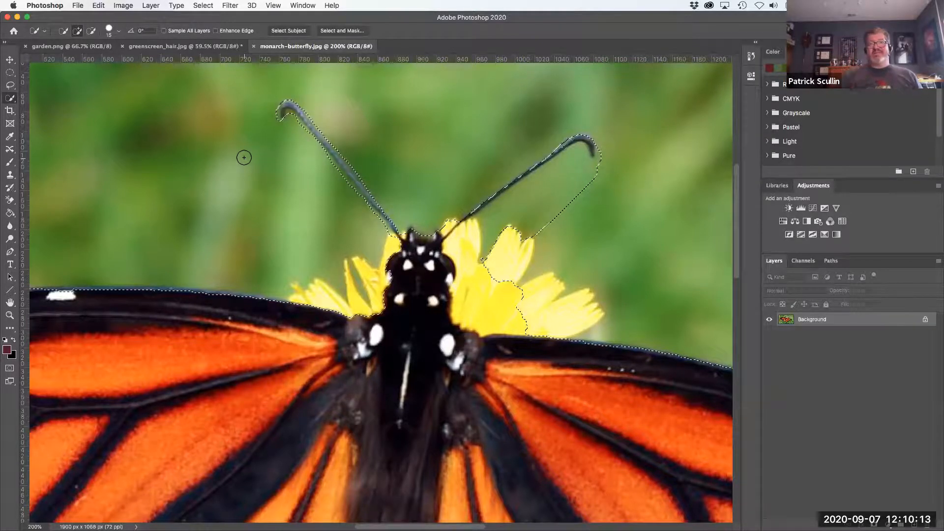
Step: Subtract the excess background beneath the right antenna from the selection
{"action": "key", "text": "alt"}
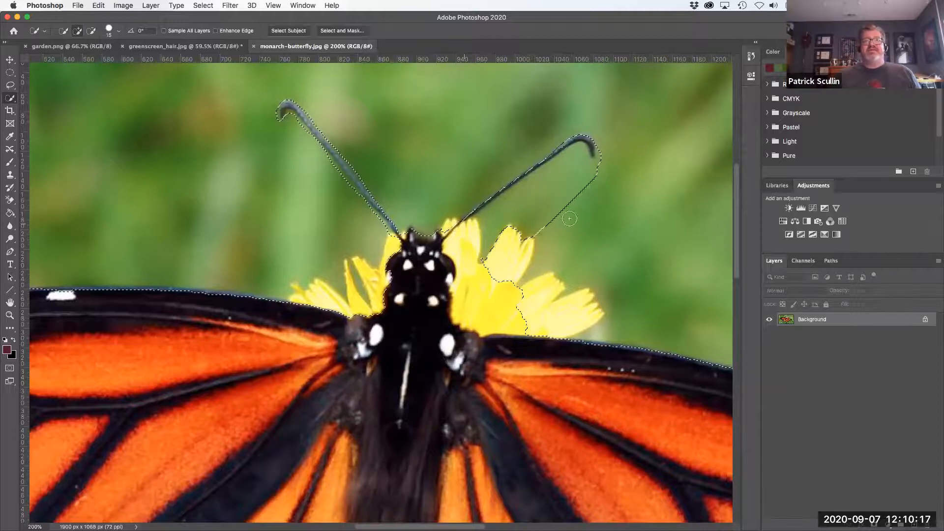
{"action": "key", "text": "alt"}
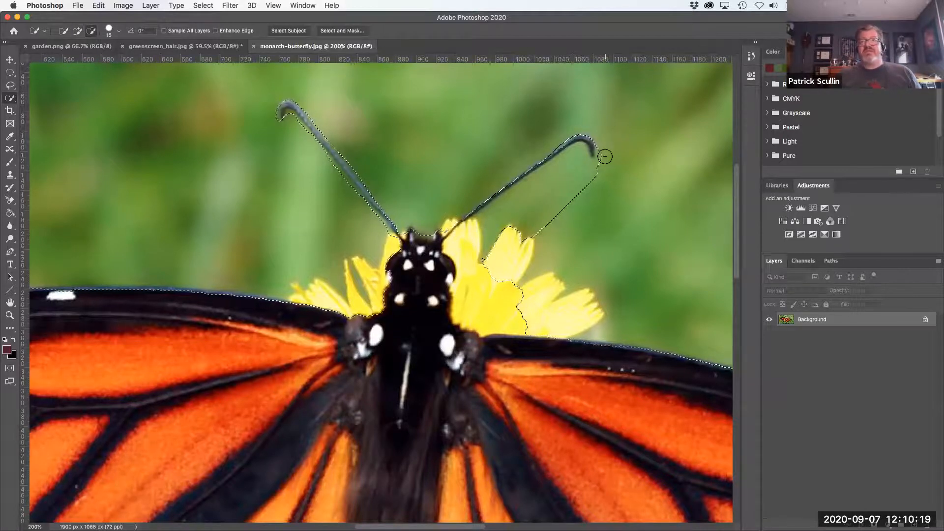
{"action": "left_click", "coordinate": [574, 167], "text": "alt"}
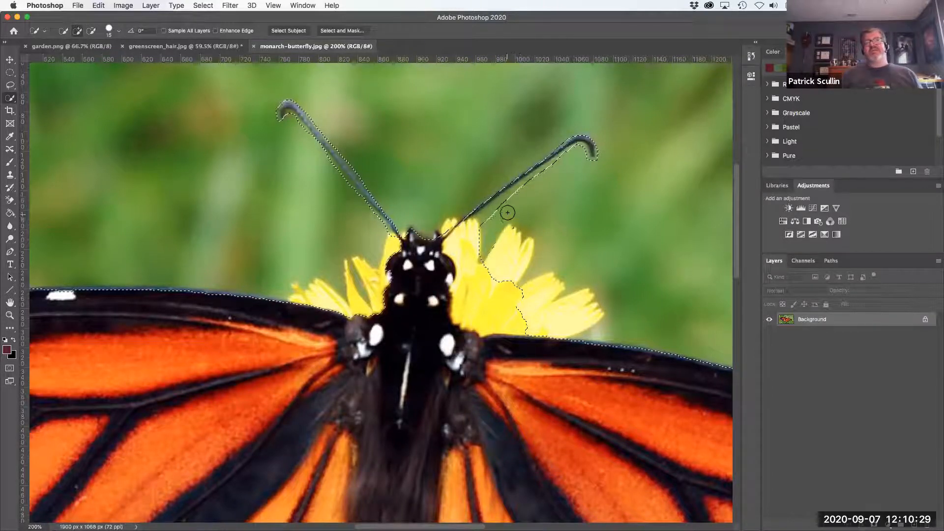
{"action": "left_click_drag", "start_coordinate": [510, 202], "coordinate": [480, 224]}
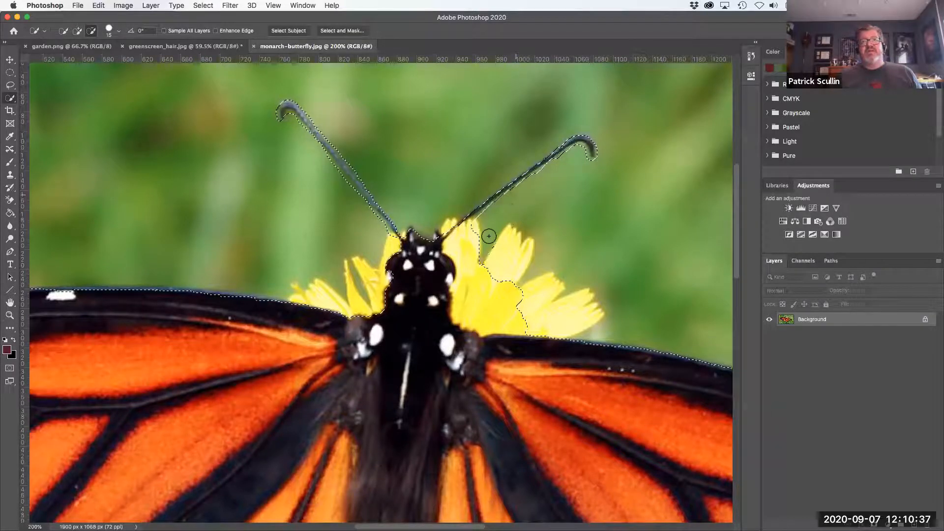
Step: Subtract the yellow flower petals beside the butterfly's head from the selection
{"action": "left_click_drag", "start_coordinate": [465, 241], "coordinate": [453, 247]}
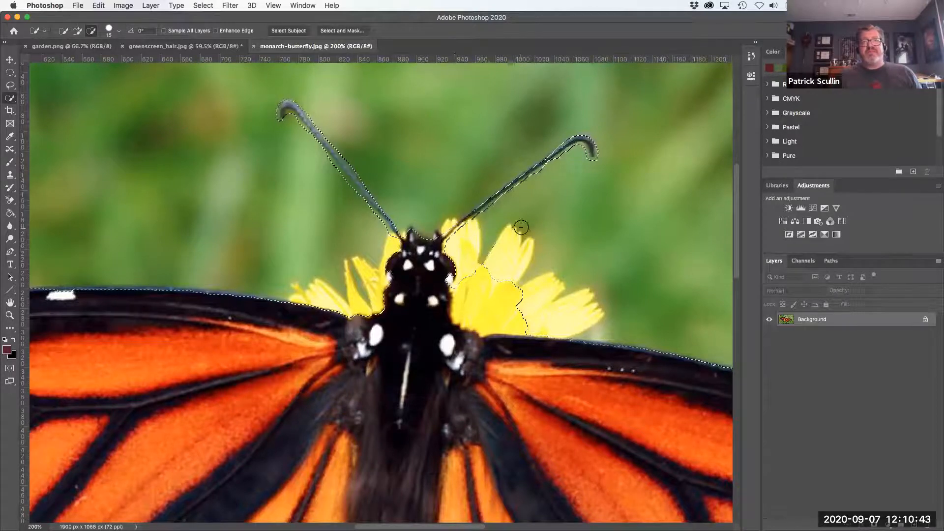
{"action": "mouse_move", "coordinate": [516, 219]}
{"action": "left_mouse_down"}
{"action": "mouse_move", "coordinate": [481, 293]}
{"action": "mouse_move", "coordinate": [522, 263]}
{"action": "mouse_move", "coordinate": [514, 289]}
{"action": "left_mouse_up"}
{"action": "left_click", "coordinate": [514, 289], "text": "alt"}
{"action": "left_click", "coordinate": [530, 317], "text": "alt"}
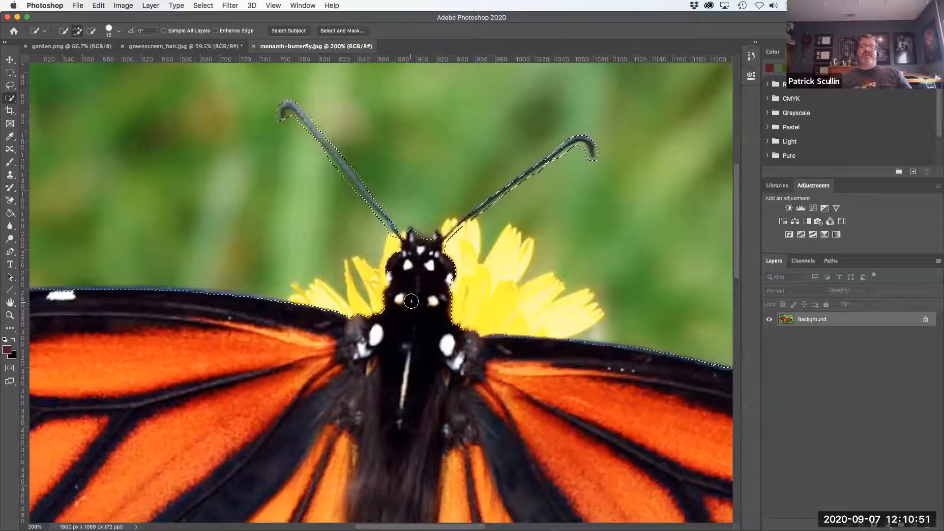
Step: Subtract the green stem and gap between the two lower wings from the selection, using a smaller Quick Selection brush
{"action": "key", "text": "super+minus"}
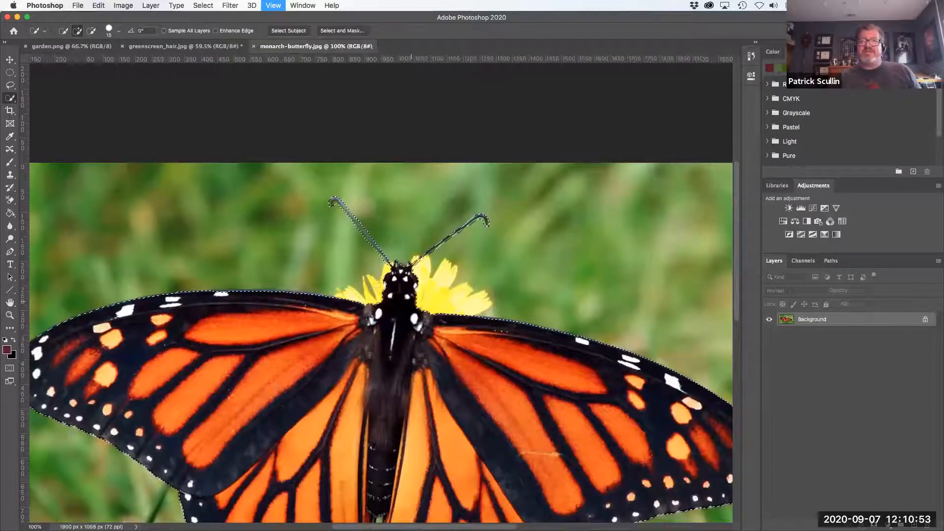
{"action": "key", "text": "super+minus"}
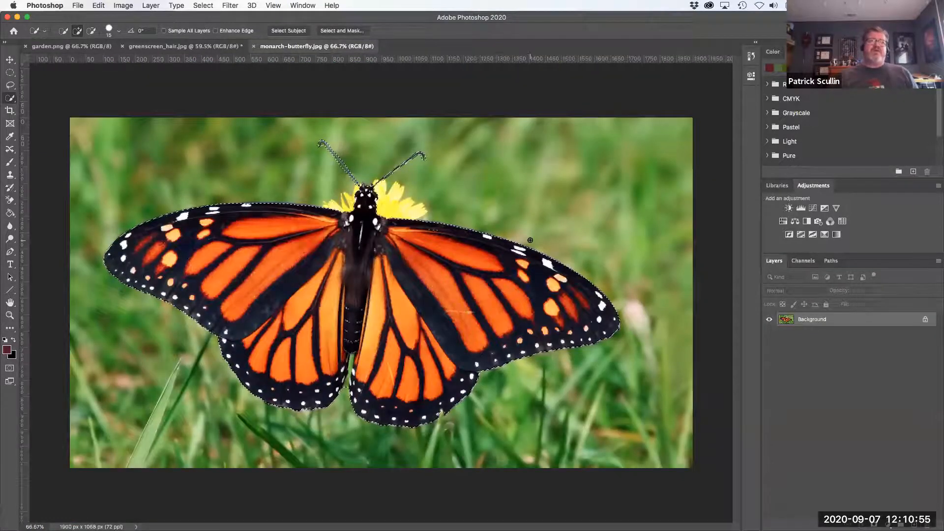
{"action": "key", "text": "super+plus"}
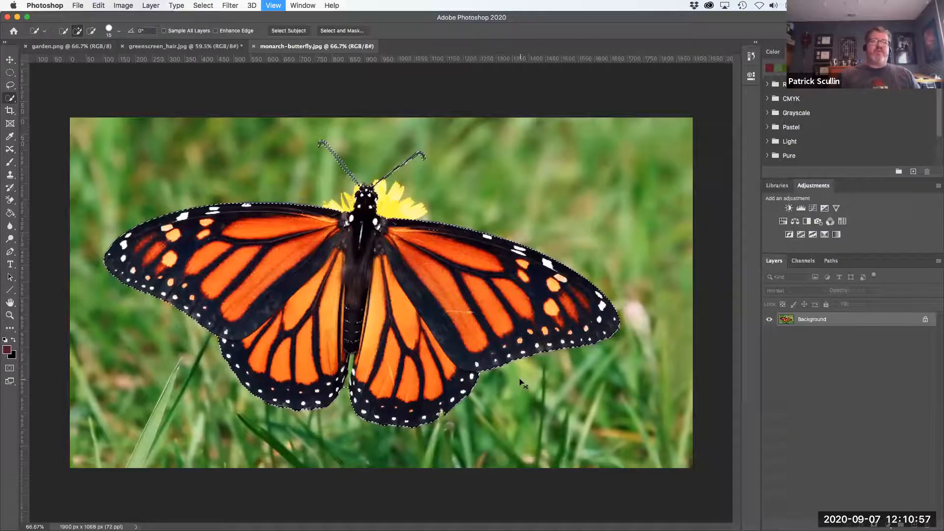
{"action": "key", "text": "super+plus"}
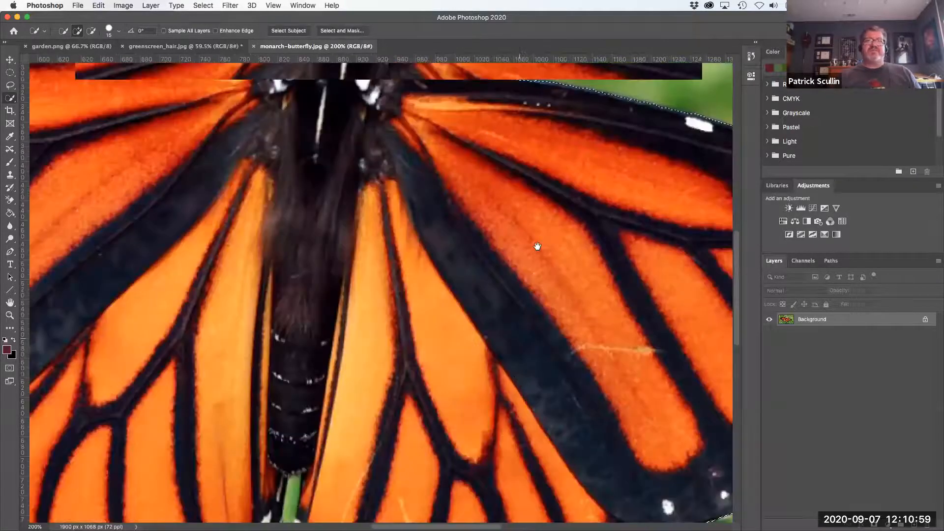
{"action": "scroll", "coordinate": [537, 246], "scroll_direction": "down", "scroll_amount": 8}
{"action": "key", "text": "bracketleft"}
{"action": "key", "text": "bracketleft"}
{"action": "key", "text": "bracketleft"}
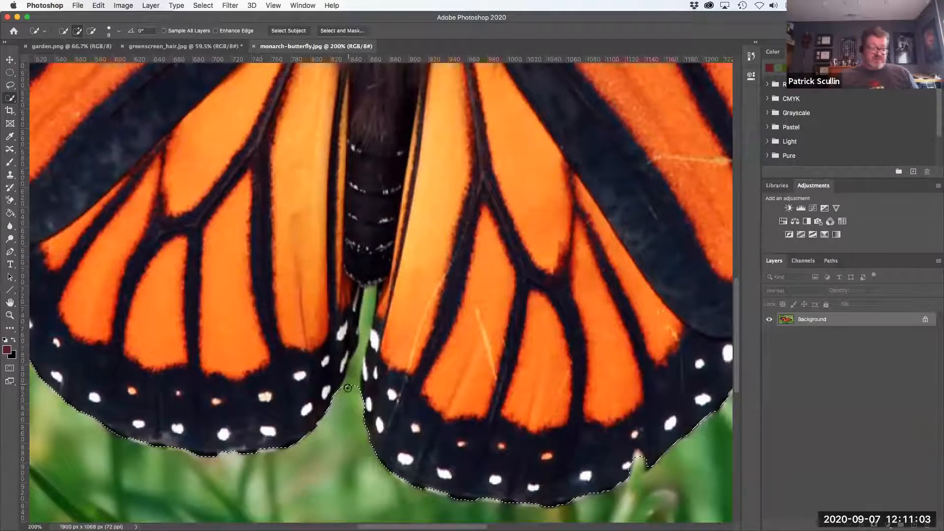
{"action": "left_click_drag", "start_coordinate": [348, 388], "coordinate": [370, 309]}
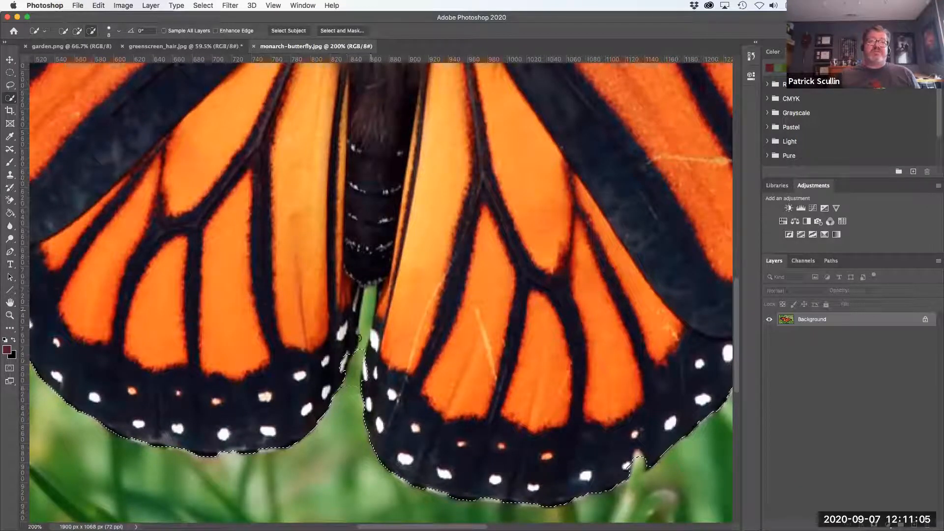
{"action": "left_click_drag", "start_coordinate": [360, 348], "coordinate": [369, 310]}
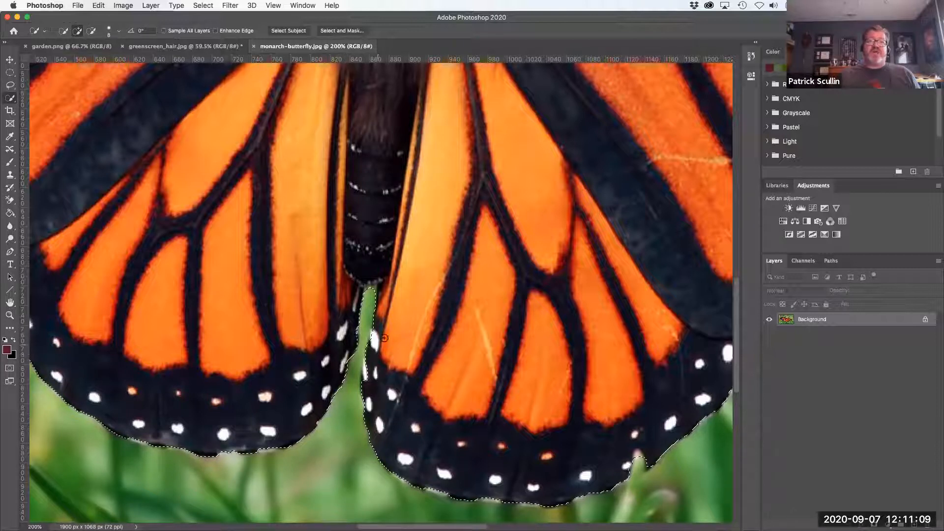
Step: Copy the selected butterfly and paste it into the garden.png document
{"action": "key", "text": "super+0"}
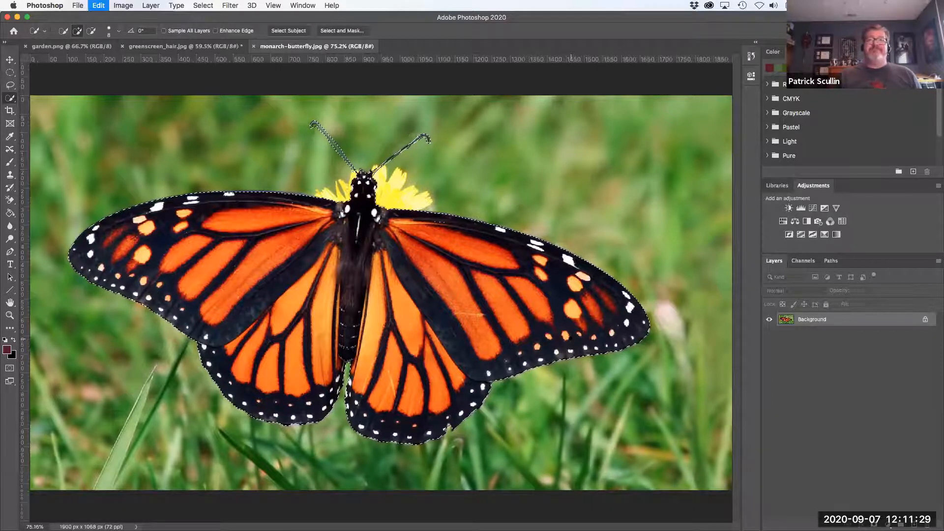
{"action": "left_click", "coordinate": [62, 46]}
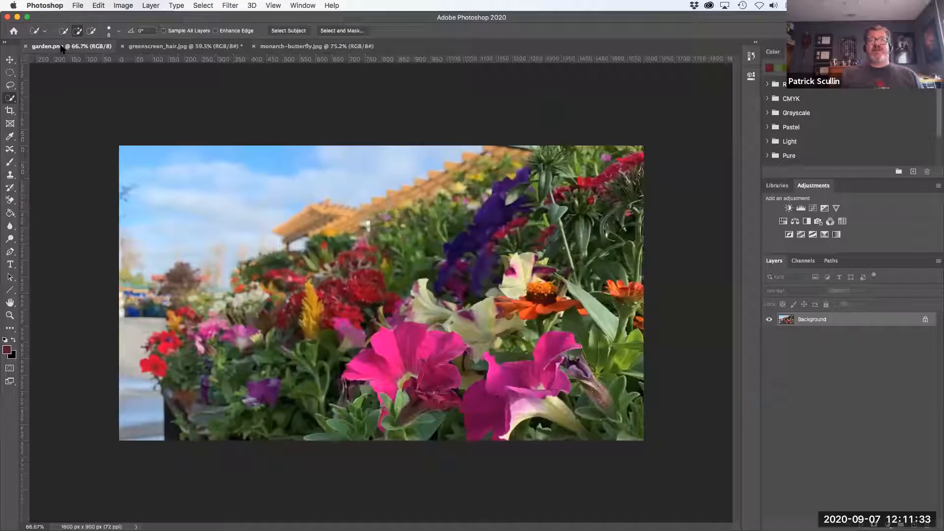
{"action": "key", "text": "super+v"}
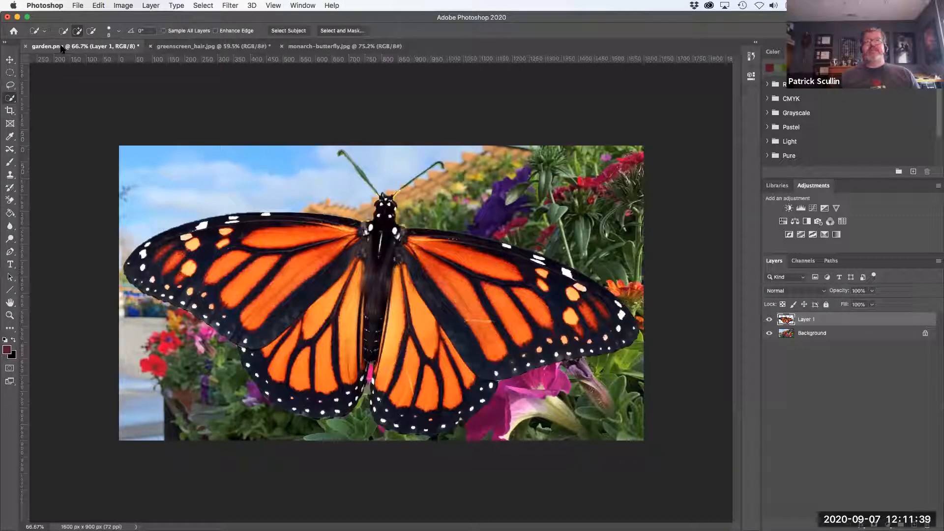
Step: Scale the pasted butterfly down proportionally to about 26% over the flowers on the right of the garden image
{"action": "left_click", "coordinate": [99, 5]}
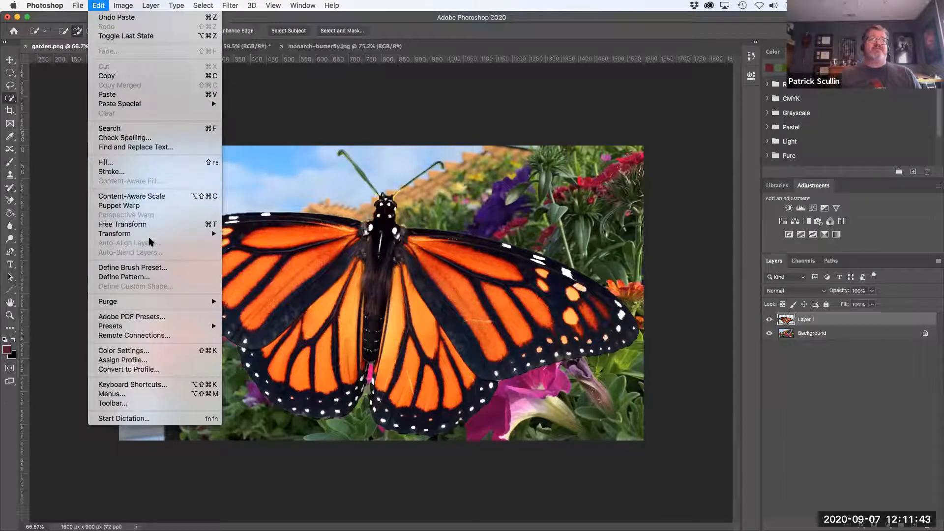
{"action": "mouse_move", "coordinate": [152, 235]}
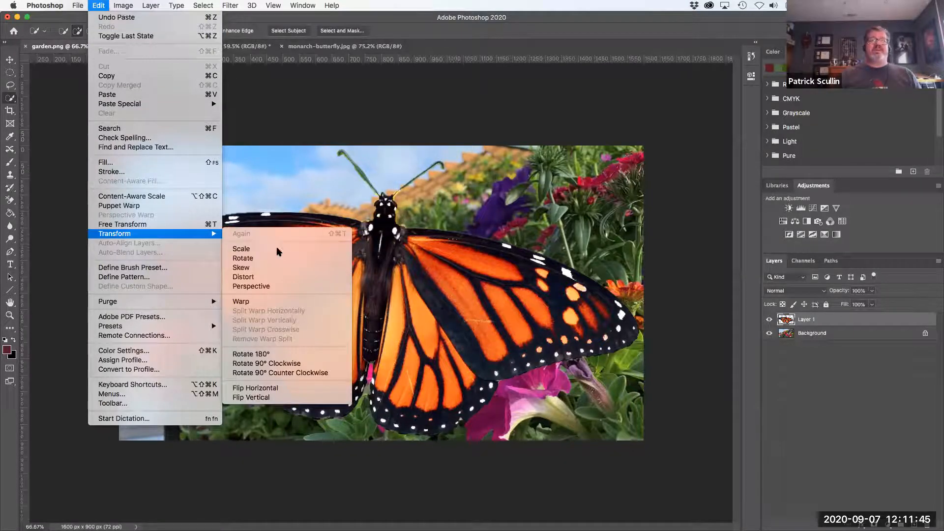
{"action": "left_click", "coordinate": [277, 248]}
{"action": "left_click_drag", "start_coordinate": [124, 151], "coordinate": [487, 358]}
{"action": "left_click_drag", "start_coordinate": [566, 405], "coordinate": [592, 375]}
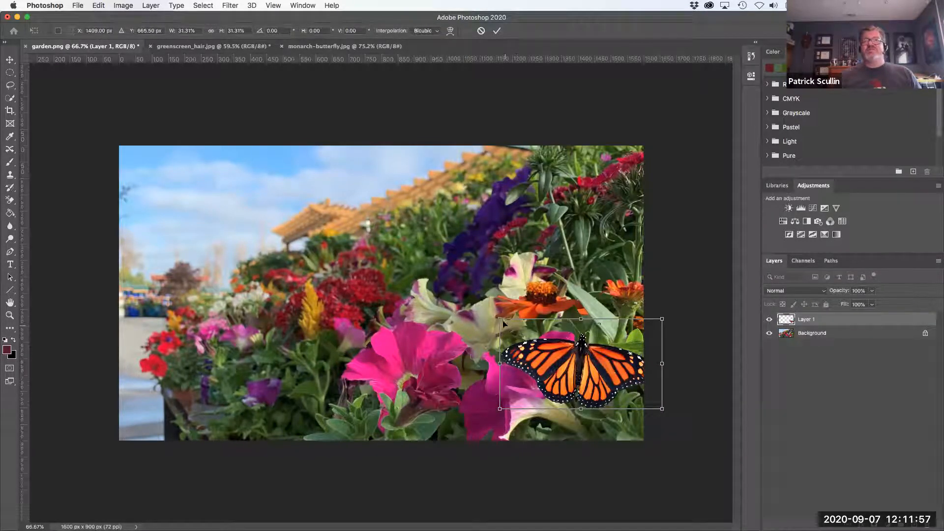
{"action": "left_click_drag", "start_coordinate": [504, 321], "coordinate": [530, 335]}
{"action": "left_click_drag", "start_coordinate": [603, 375], "coordinate": [576, 358]}
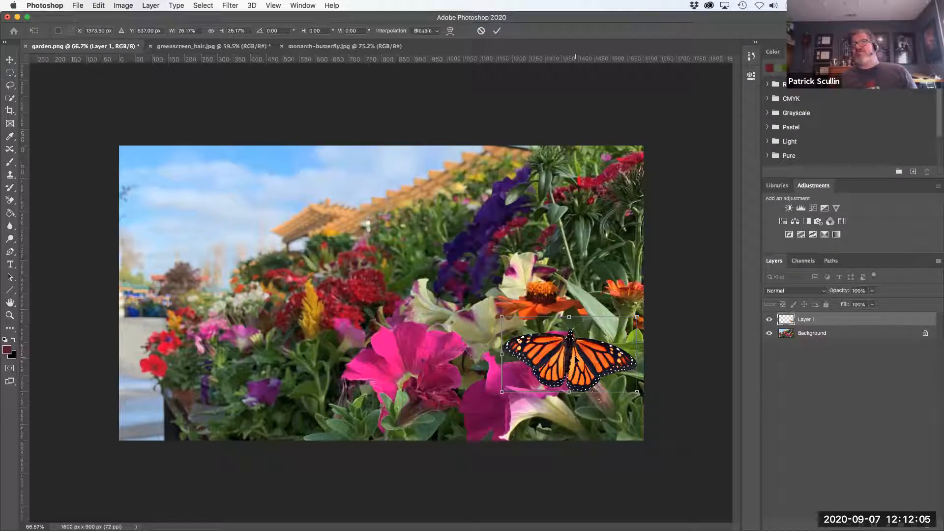
Step: Move the butterfly to the leaves left of the large pink petunia, at about X 528.5 px, Y 726 px, and apply the transform
{"action": "left_click_drag", "start_coordinate": [581, 357], "coordinate": [305, 386]}
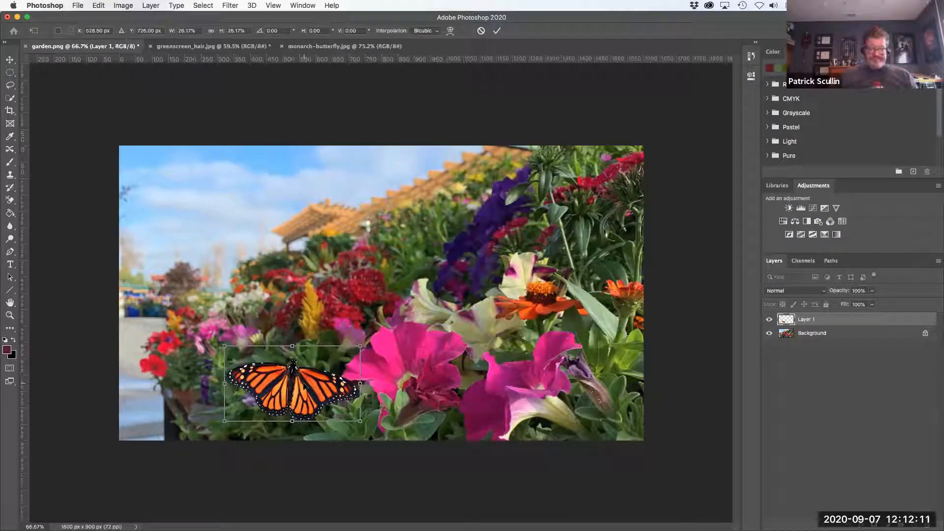
{"action": "key", "text": "Return"}
{"action": "key", "text": "w"}
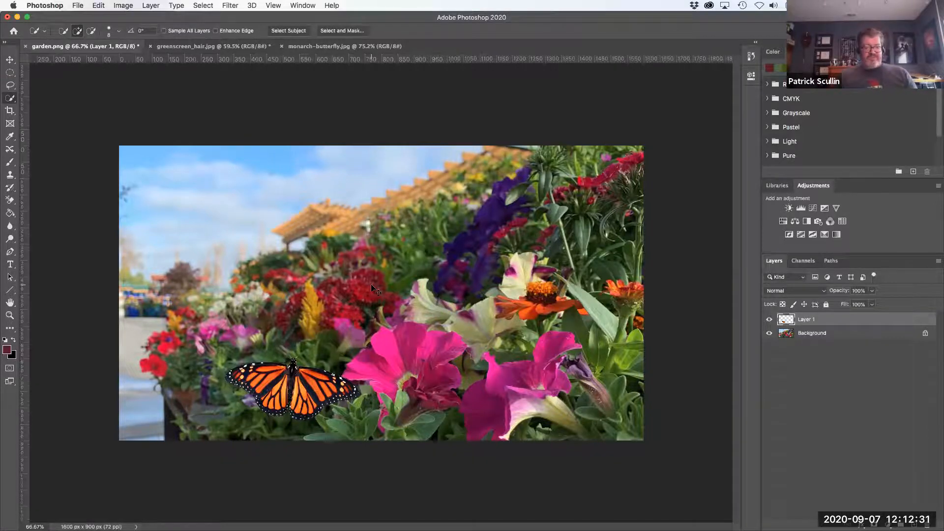
Step: Duplicate the Background layer of the garden image beneath the butterfly layer
{"action": "key", "text": "super+equal"}
{"action": "left_click_drag", "start_coordinate": [476, 278], "coordinate": [462, 241]}
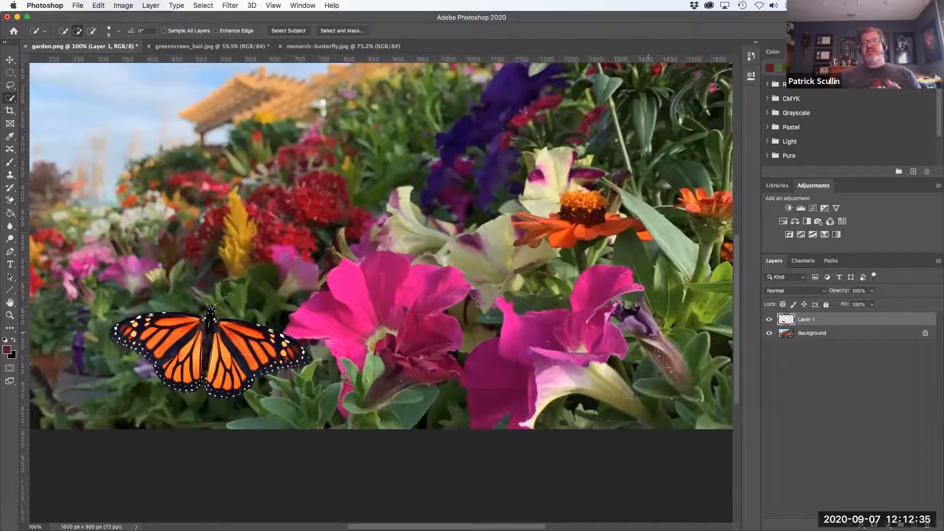
{"action": "left_click", "coordinate": [854, 339]}
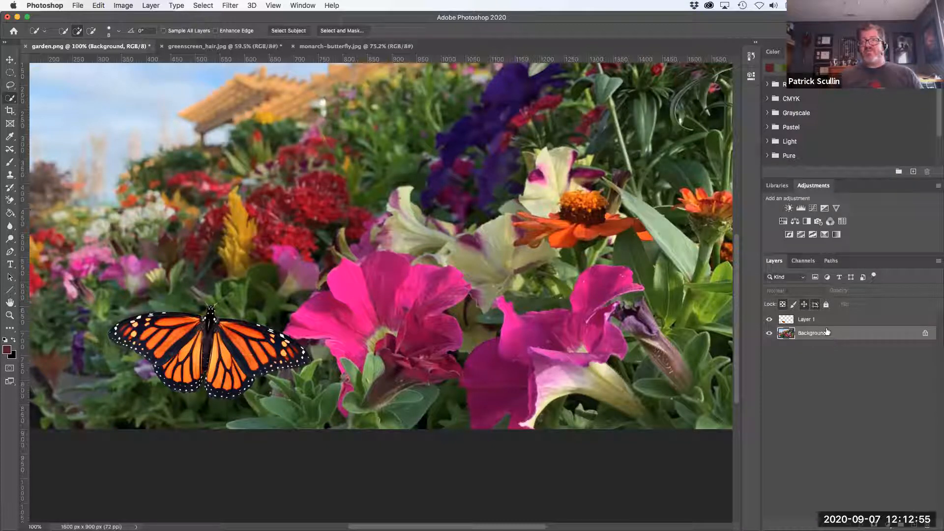
{"action": "left_click_drag", "start_coordinate": [807, 336], "coordinate": [918, 523]}
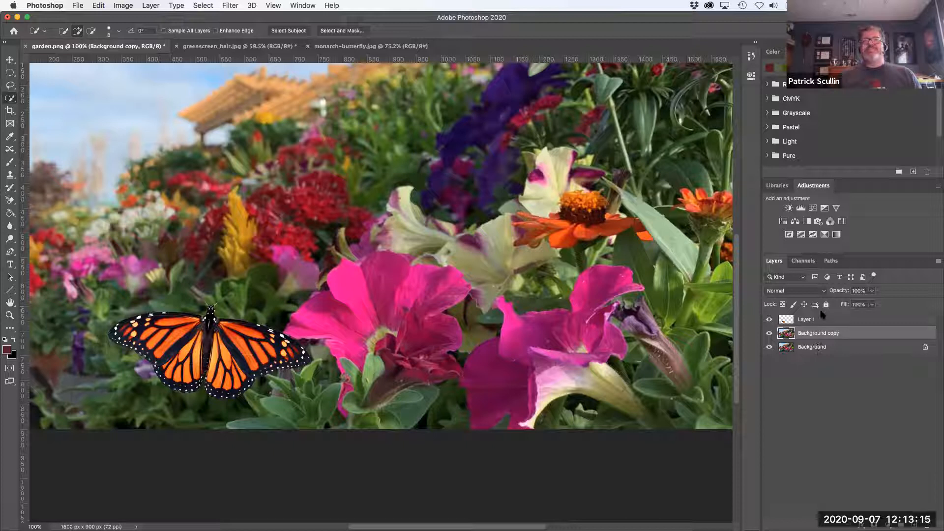
Step: Start a Color Range selection on the Background copy and sample the bright pink of the large petunia beside the butterfly
{"action": "left_click", "coordinate": [210, 6]}
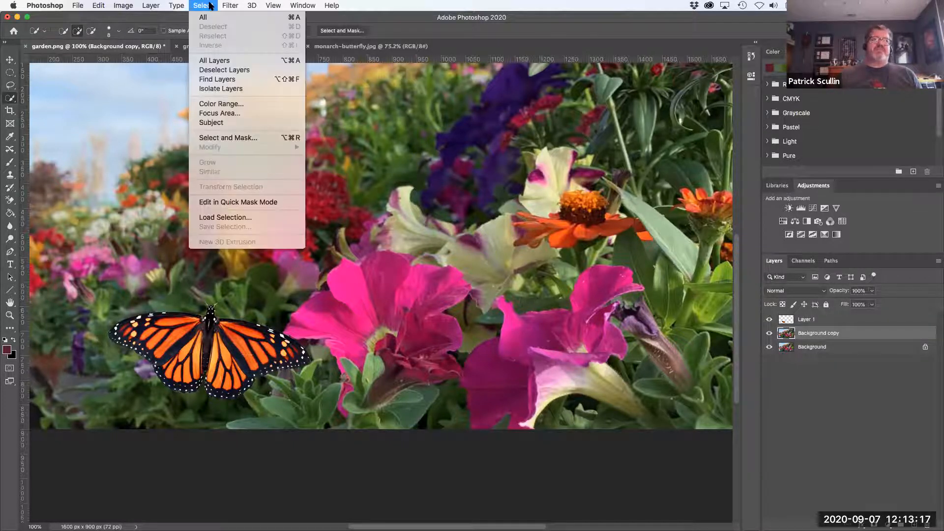
{"action": "left_click", "coordinate": [255, 105]}
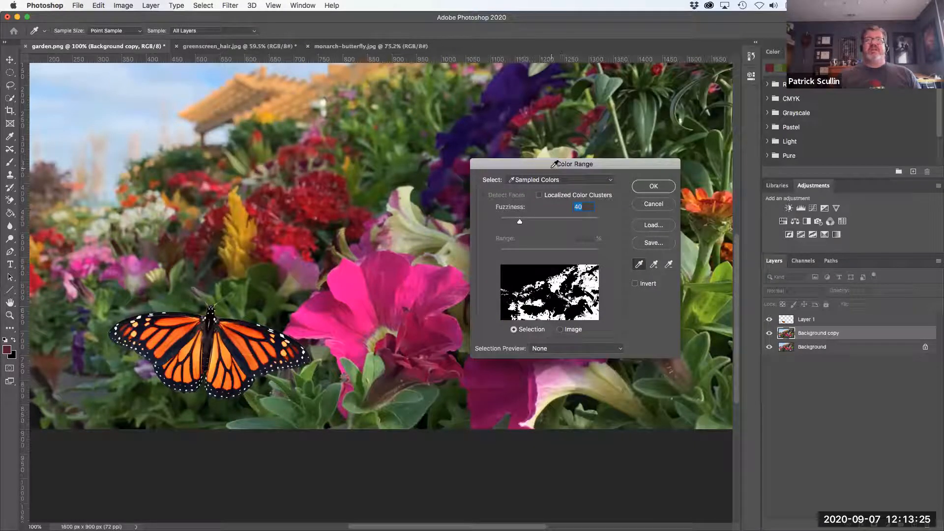
{"action": "left_click_drag", "start_coordinate": [549, 162], "coordinate": [127, 105]}
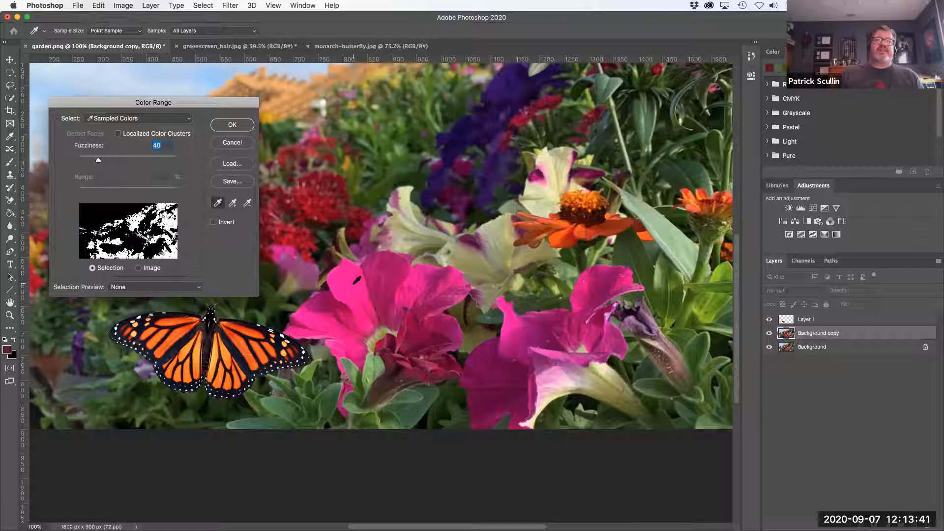
{"action": "left_click", "coordinate": [354, 283]}
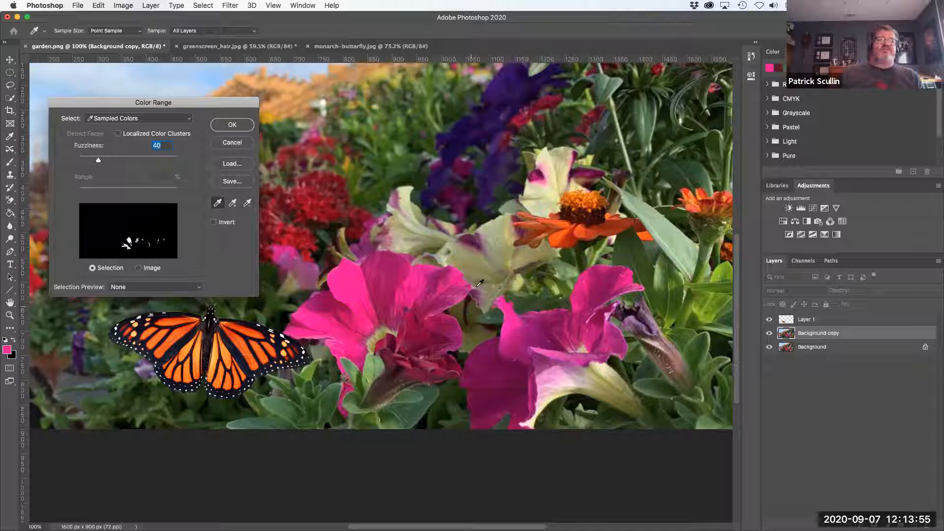
{"action": "left_click", "coordinate": [447, 279]}
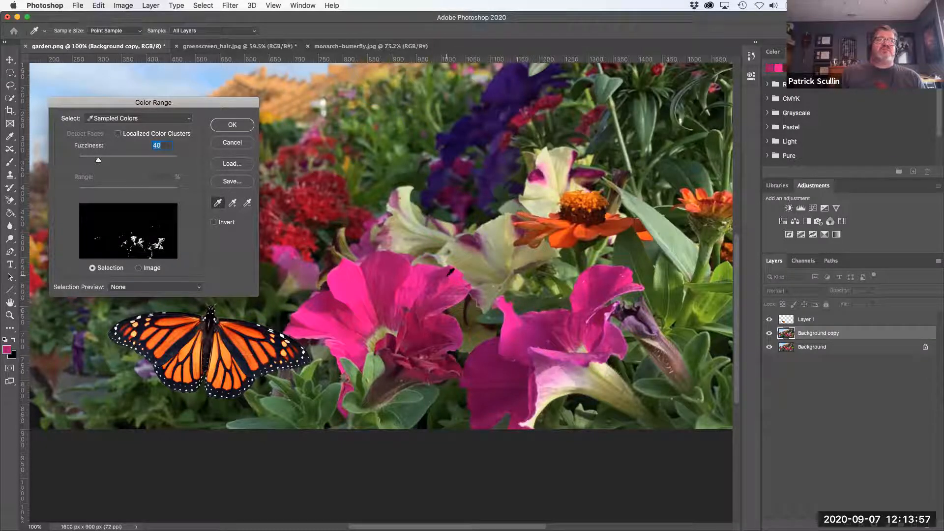
{"action": "left_click", "coordinate": [431, 275]}
{"action": "left_click", "coordinate": [357, 273]}
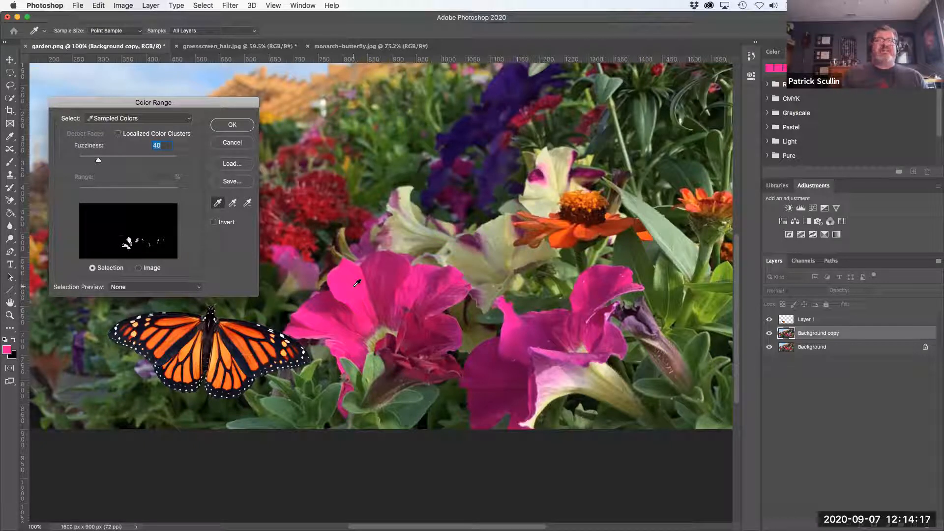
Step: Add the lighter, mid and dark magenta shades of the petunia nearest the butterfly to the sampled colors
{"action": "left_click", "coordinate": [233, 206]}
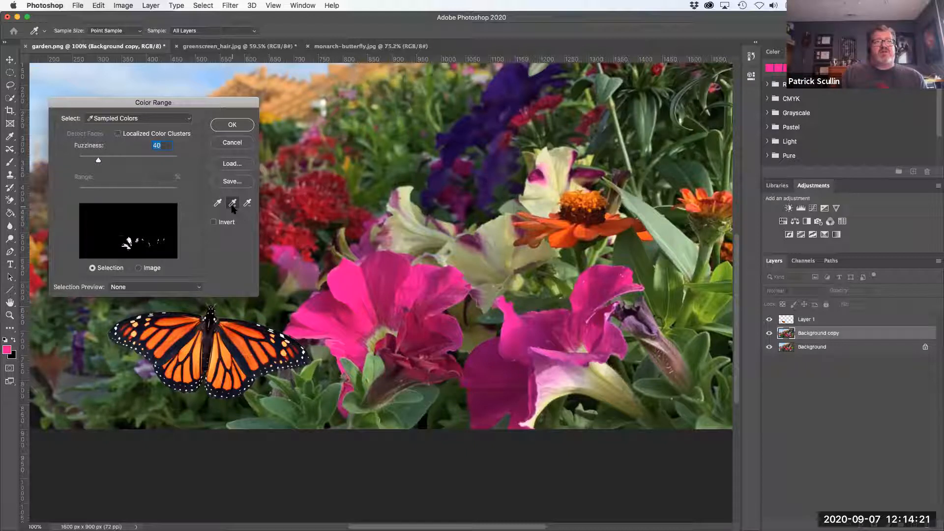
{"action": "left_click", "coordinate": [372, 281]}
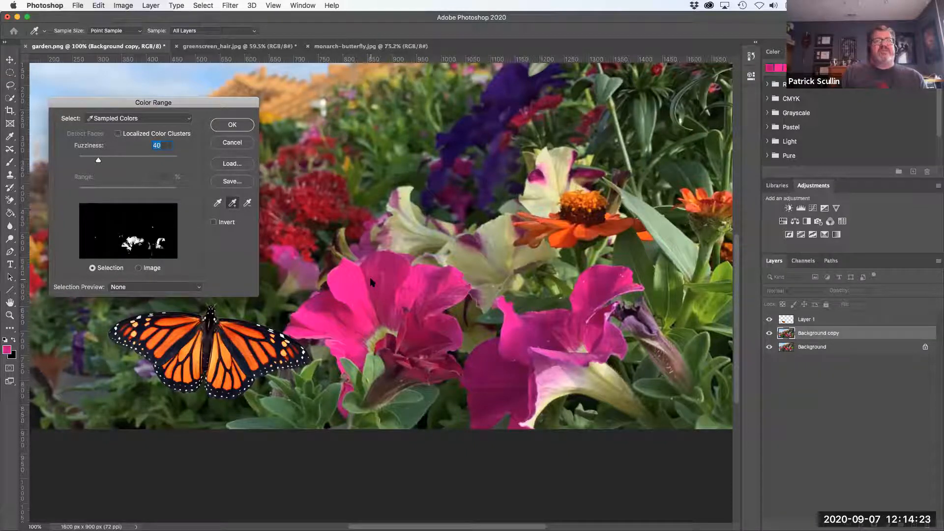
{"action": "left_click", "coordinate": [379, 278]}
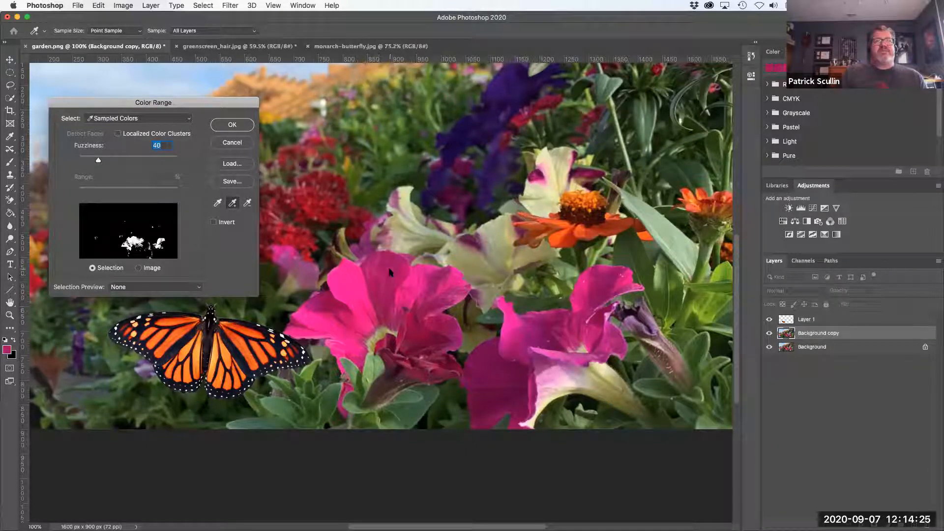
{"action": "left_click", "coordinate": [403, 267]}
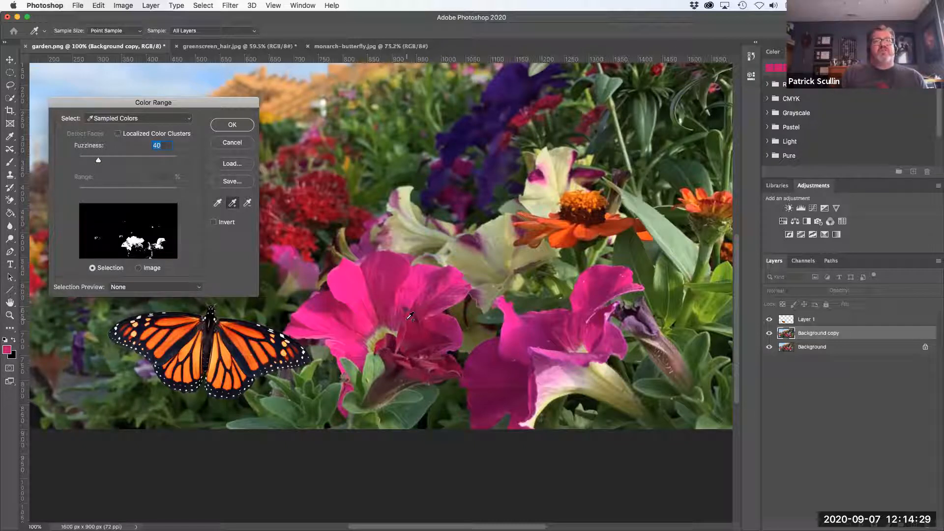
{"action": "left_click", "coordinate": [402, 347]}
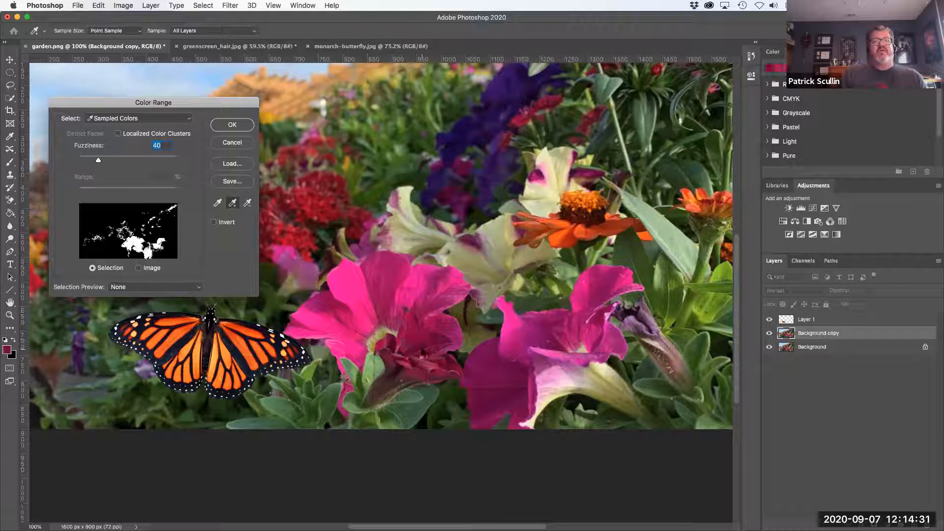
{"action": "left_click", "coordinate": [444, 368]}
{"action": "left_click", "coordinate": [452, 372]}
{"action": "left_click", "coordinate": [445, 378]}
Step: Add the pink and purple shades of the second large petunia and surrounding blooms to the sampled colors, and create the selection
{"action": "left_click", "coordinate": [473, 371]}
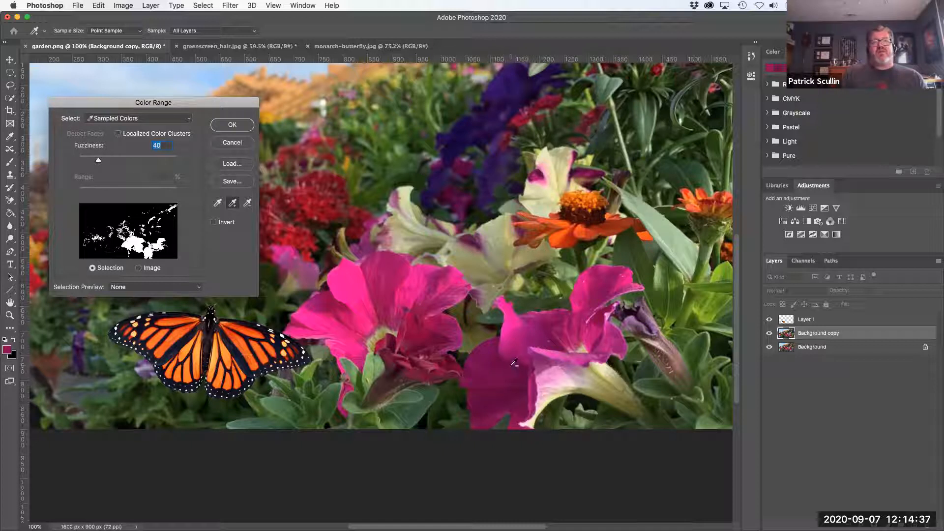
{"action": "left_click", "coordinate": [534, 394]}
{"action": "left_click", "coordinate": [542, 364]}
{"action": "left_click", "coordinate": [548, 367]}
{"action": "left_click", "coordinate": [556, 365]}
{"action": "left_click", "coordinate": [571, 342]}
{"action": "left_click", "coordinate": [562, 336]}
{"action": "left_click", "coordinate": [585, 330]}
{"action": "left_click", "coordinate": [590, 331]}
{"action": "left_click", "coordinate": [595, 332]}
{"action": "left_click", "coordinate": [623, 286]}
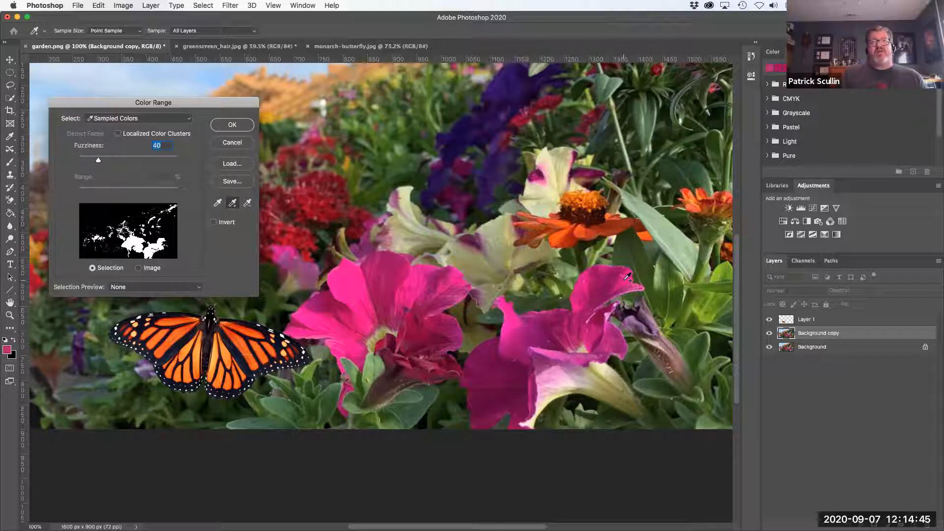
{"action": "left_click", "coordinate": [612, 272]}
{"action": "left_click", "coordinate": [588, 279]}
{"action": "left_click", "coordinate": [542, 177]}
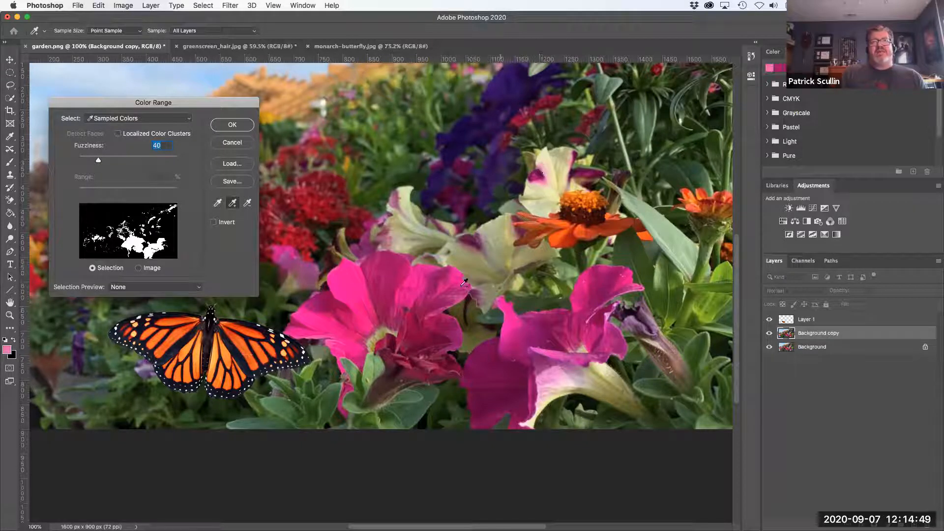
{"action": "left_click", "coordinate": [296, 251]}
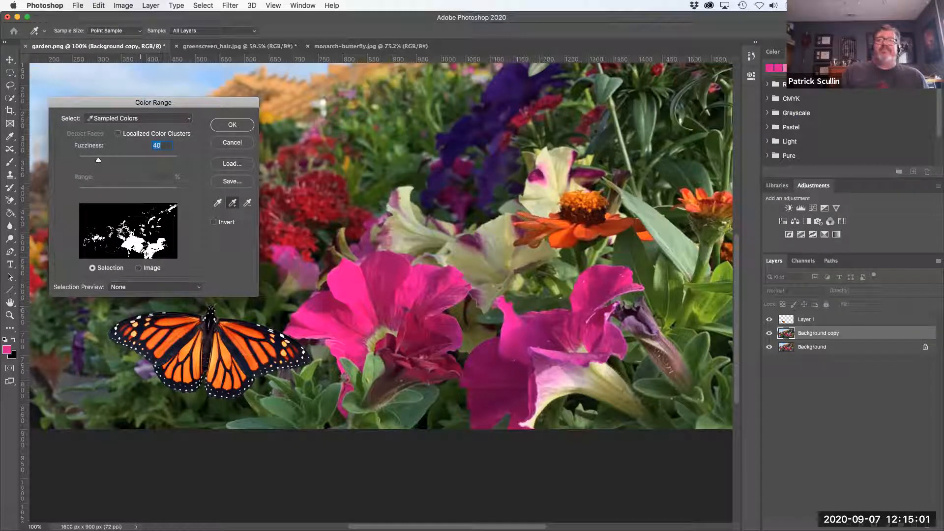
{"action": "left_click", "coordinate": [232, 125]}
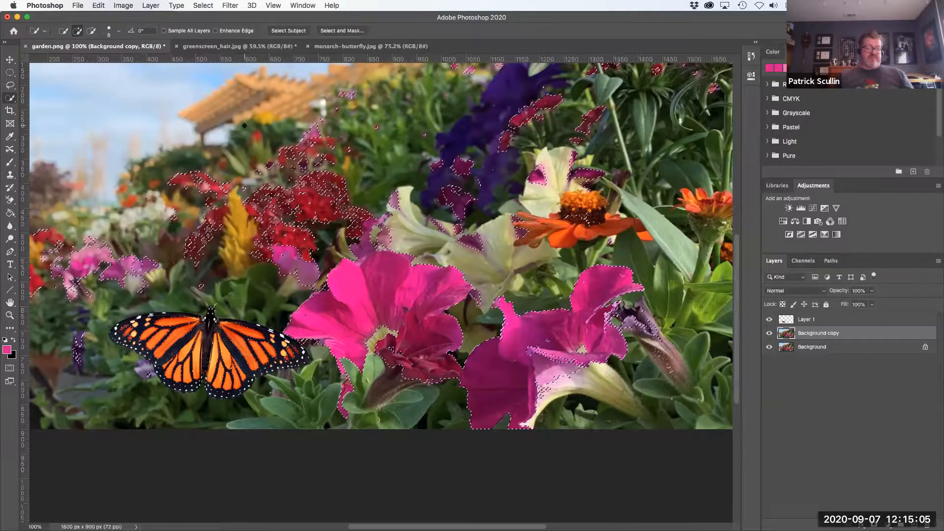
Step: Recolor the selected pink flowers on the Background copy using Hue/Saturation with Hue -7 and Saturation -45
{"action": "key", "text": "super+0"}
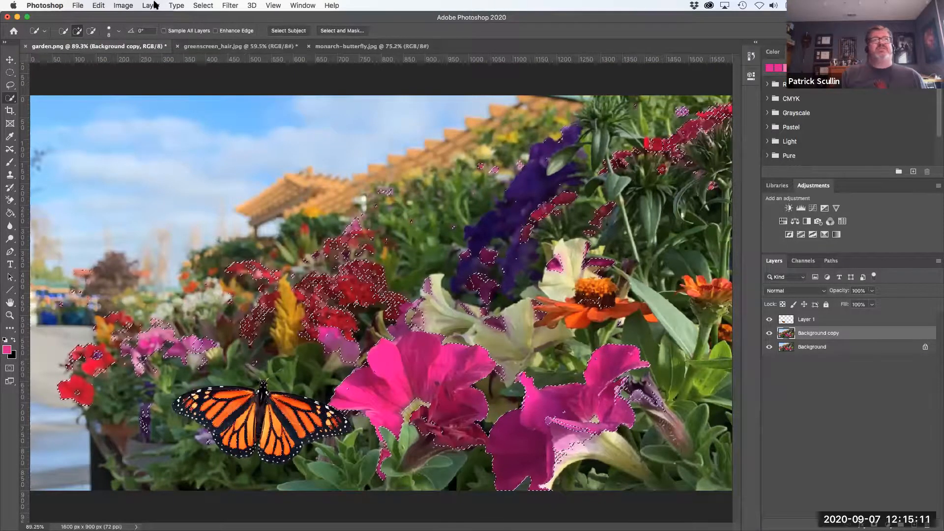
{"action": "left_click", "coordinate": [131, 5]}
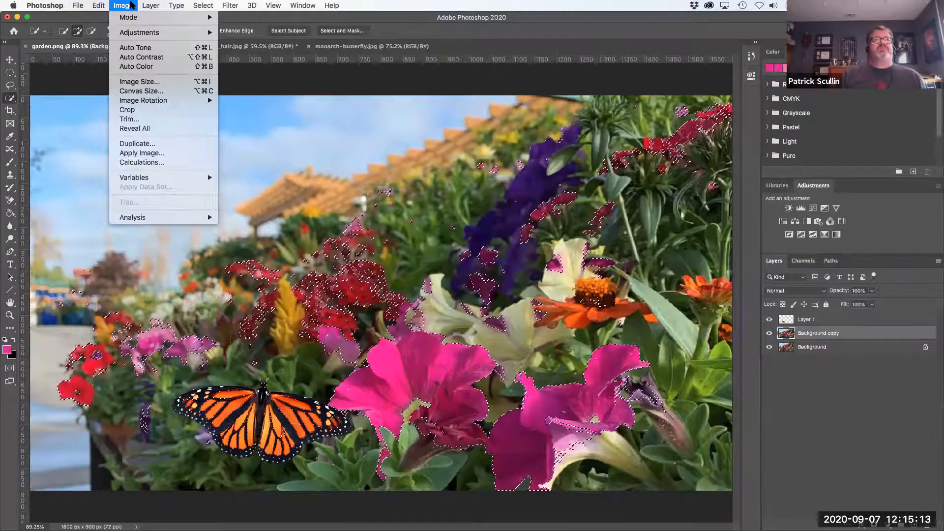
{"action": "mouse_move", "coordinate": [126, 34]}
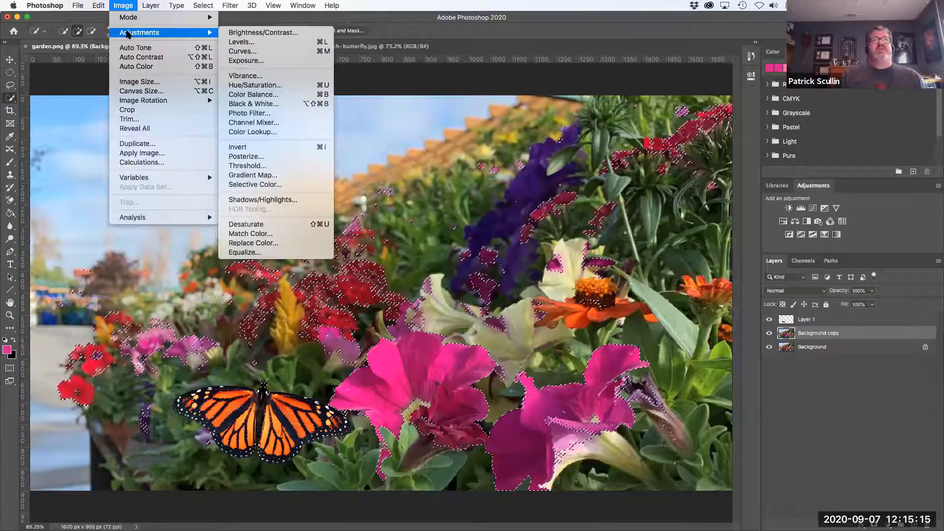
{"action": "left_click", "coordinate": [278, 89]}
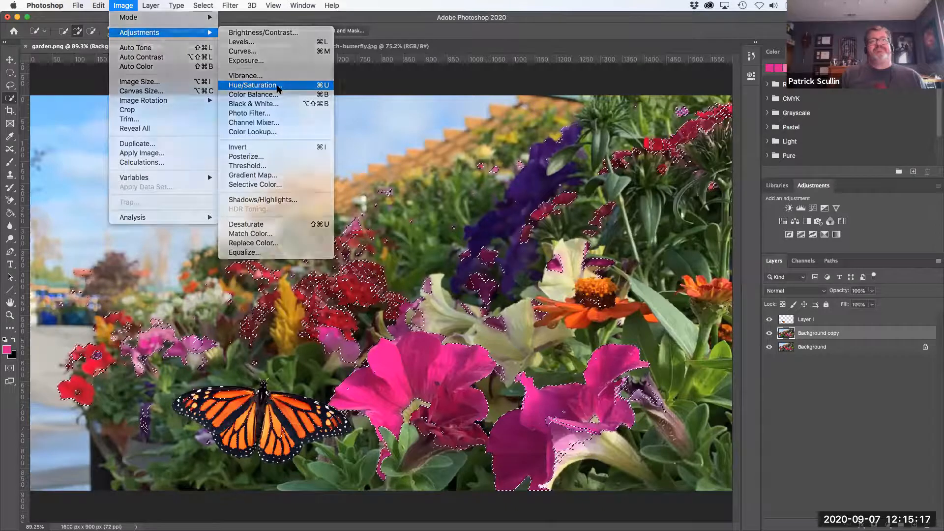
{"action": "left_click_drag", "start_coordinate": [676, 154], "coordinate": [734, 119]}
{"action": "left_click_drag", "start_coordinate": [785, 186], "coordinate": [769, 186]}
{"action": "left_click_drag", "start_coordinate": [765, 188], "coordinate": [769, 188]}
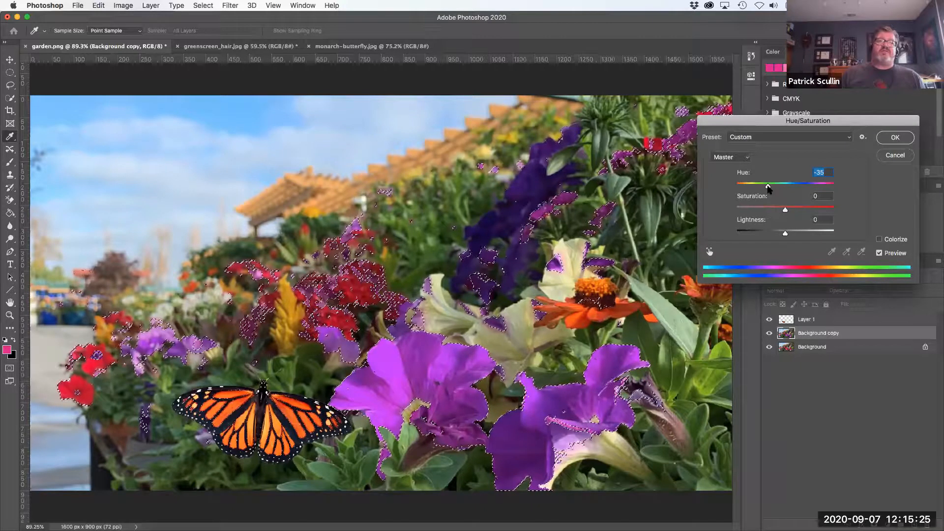
{"action": "left_click_drag", "start_coordinate": [769, 188], "coordinate": [804, 211]}
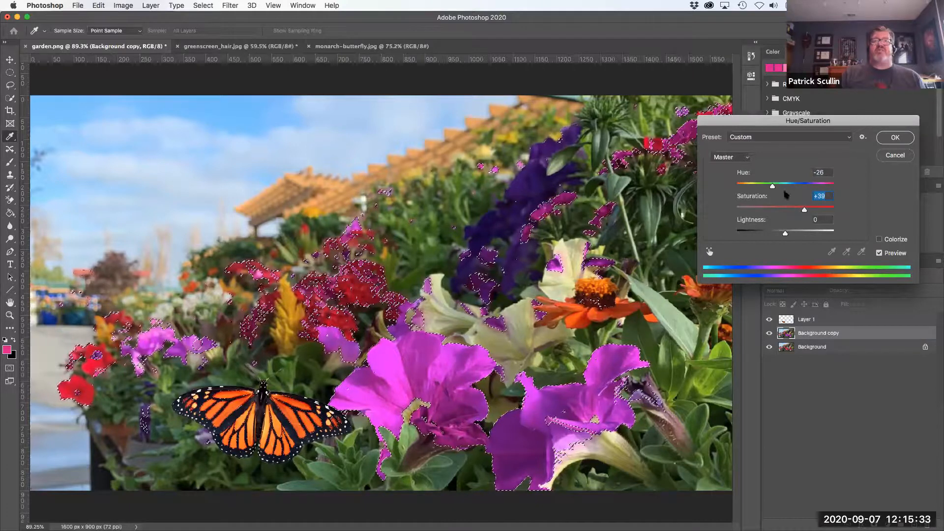
{"action": "mouse_move", "coordinate": [772, 187]}
{"action": "left_mouse_down"}
{"action": "mouse_move", "coordinate": [759, 186]}
{"action": "mouse_move", "coordinate": [814, 186]}
{"action": "mouse_move", "coordinate": [758, 188]}
{"action": "mouse_move", "coordinate": [777, 211]}
{"action": "mouse_move", "coordinate": [763, 211]}
{"action": "mouse_move", "coordinate": [785, 187]}
{"action": "mouse_move", "coordinate": [756, 188]}
{"action": "mouse_move", "coordinate": [824, 187]}
{"action": "mouse_move", "coordinate": [783, 189]}
{"action": "left_mouse_up"}
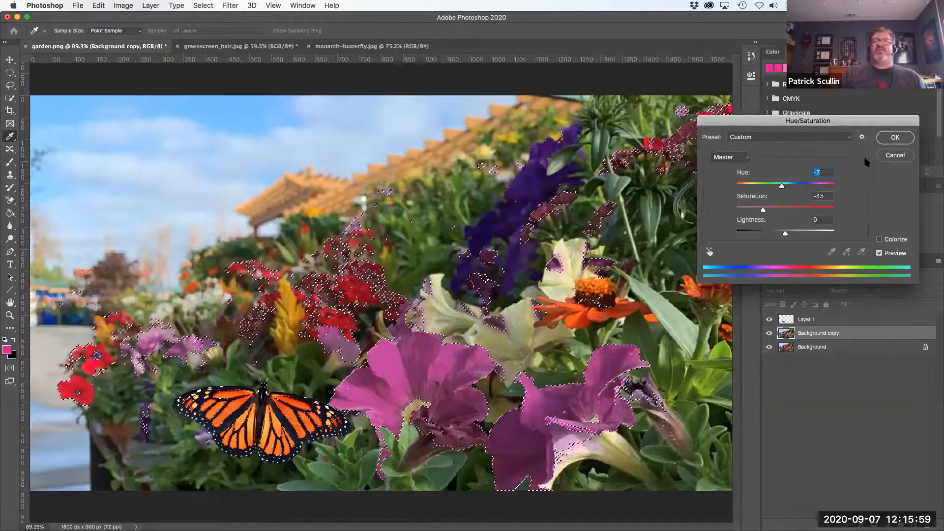
{"action": "left_click", "coordinate": [895, 137]}
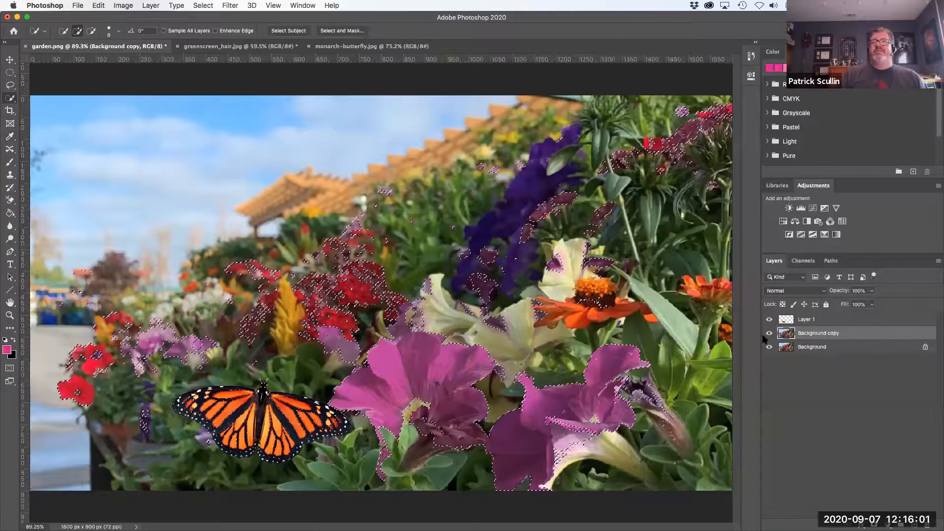
Step: Deselect the flowers and toggle the Background copy's visibility to compare the recolored petunias with the original
{"action": "key", "text": "super+d"}
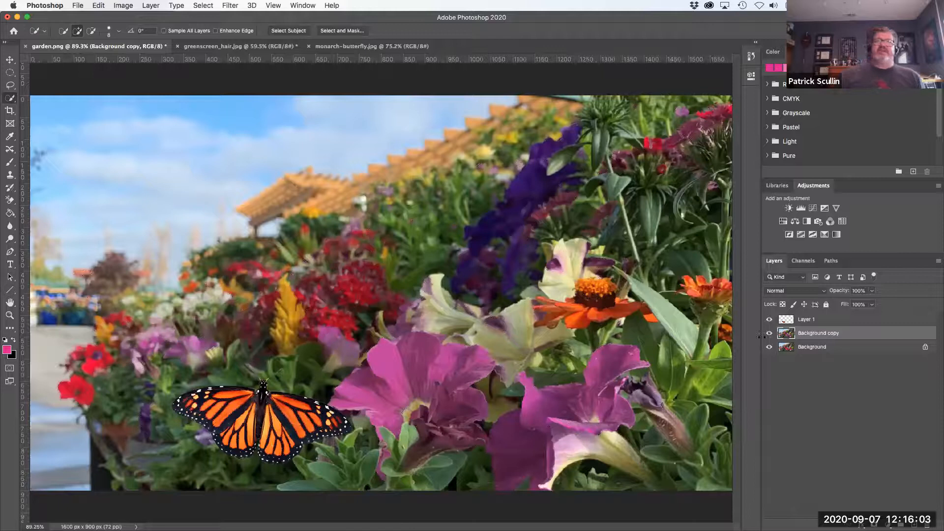
{"action": "left_click", "coordinate": [769, 333]}
{"action": "left_click", "coordinate": [769, 334]}
{"action": "left_click", "coordinate": [769, 334]}
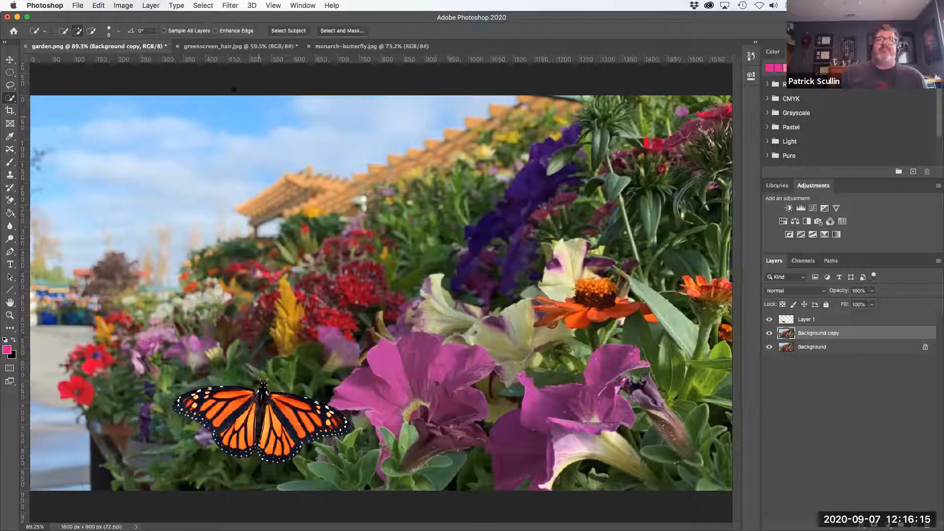
Step: Switch to greenscreen_hair.jpg and examine the fine hair edges against the green backdrop at 200% zoom
{"action": "left_click", "coordinate": [206, 47]}
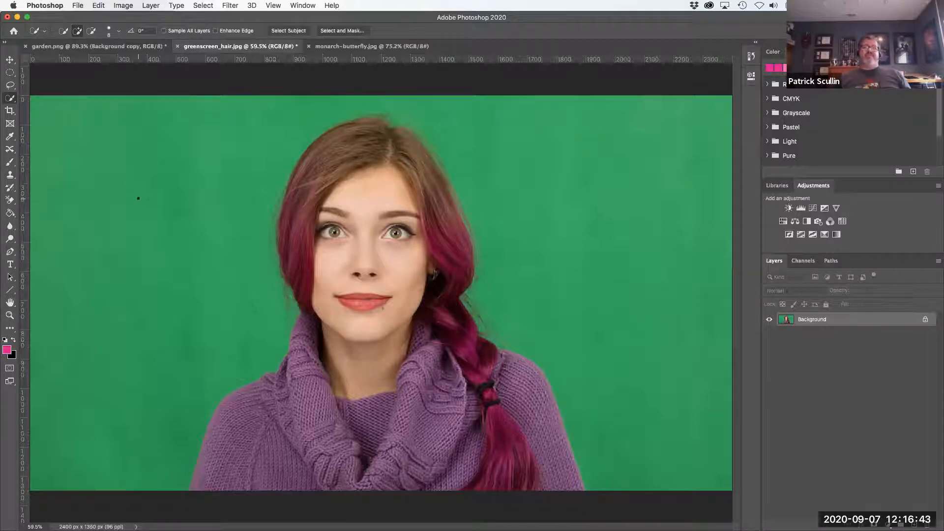
{"action": "key", "text": "super+1"}
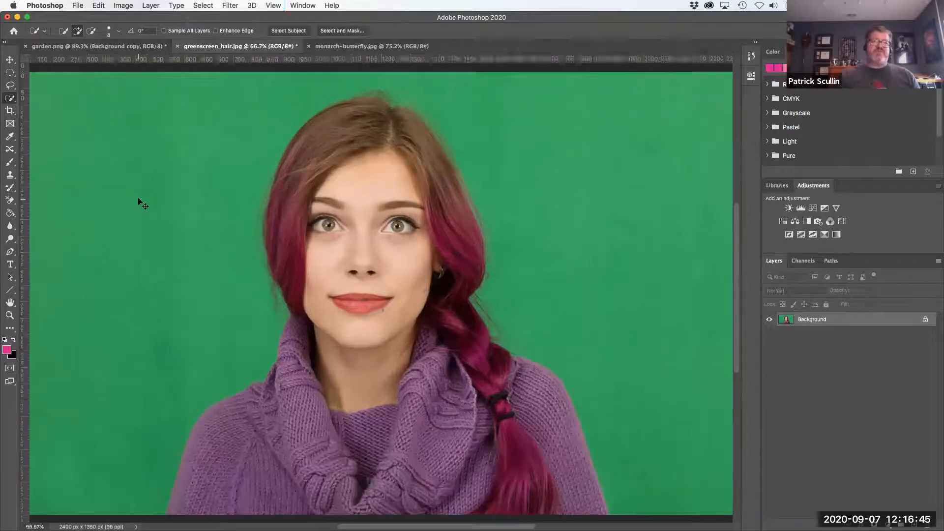
{"action": "key", "text": "super+equal"}
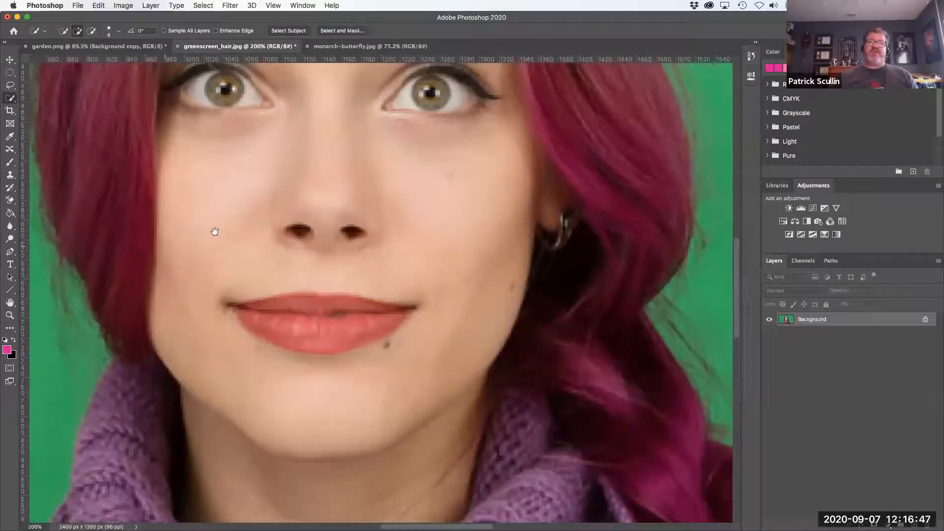
{"action": "left_click_drag", "start_coordinate": [213, 227], "coordinate": [309, 217]}
{"action": "left_click_drag", "start_coordinate": [264, 181], "coordinate": [354, 260]}
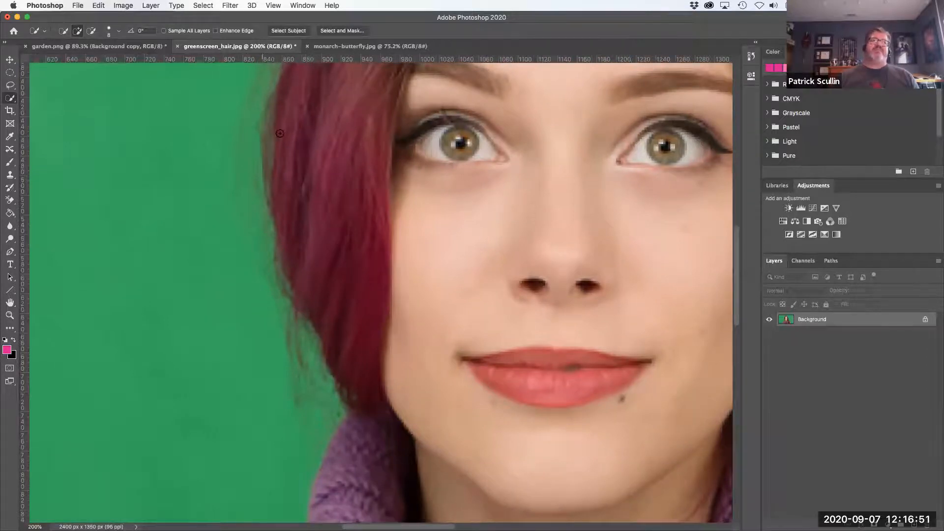
{"action": "left_click_drag", "start_coordinate": [278, 238], "coordinate": [275, 374]}
{"action": "left_click_drag", "start_coordinate": [369, 151], "coordinate": [237, 277]}
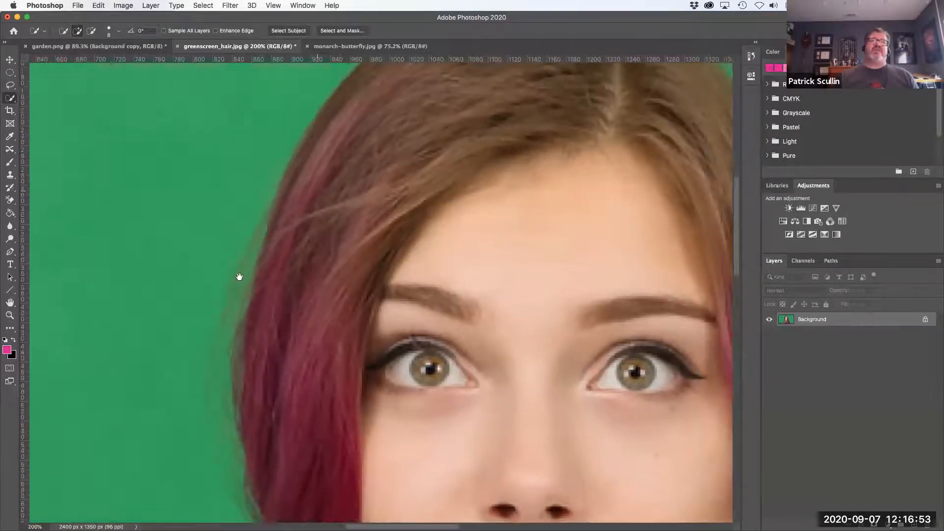
{"action": "left_click_drag", "start_coordinate": [588, 238], "coordinate": [438, 222]}
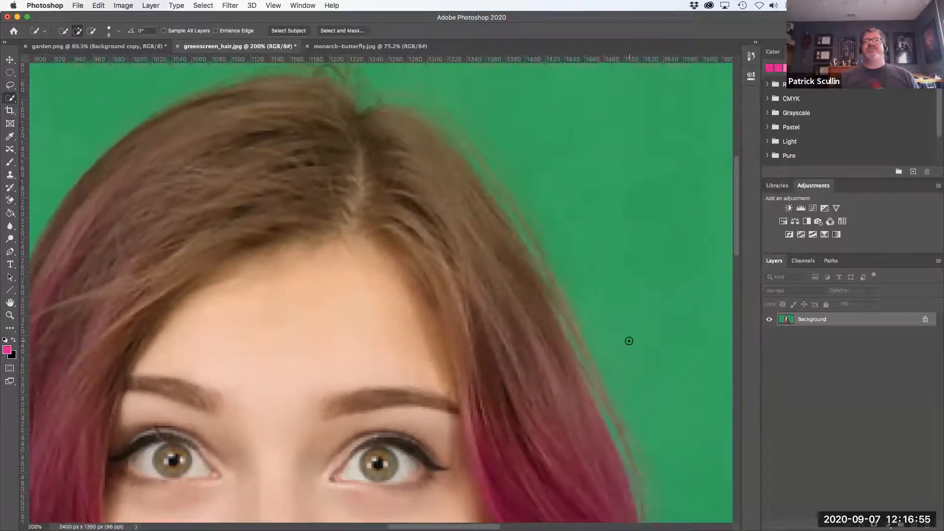
Step: Duplicate the Background layer of the portrait and hide the original Background layer
{"action": "scroll", "coordinate": [595, 432], "scroll_direction": "down", "scroll_amount": 10}
{"action": "scroll", "coordinate": [598, 406], "scroll_direction": "down", "scroll_amount": 6}
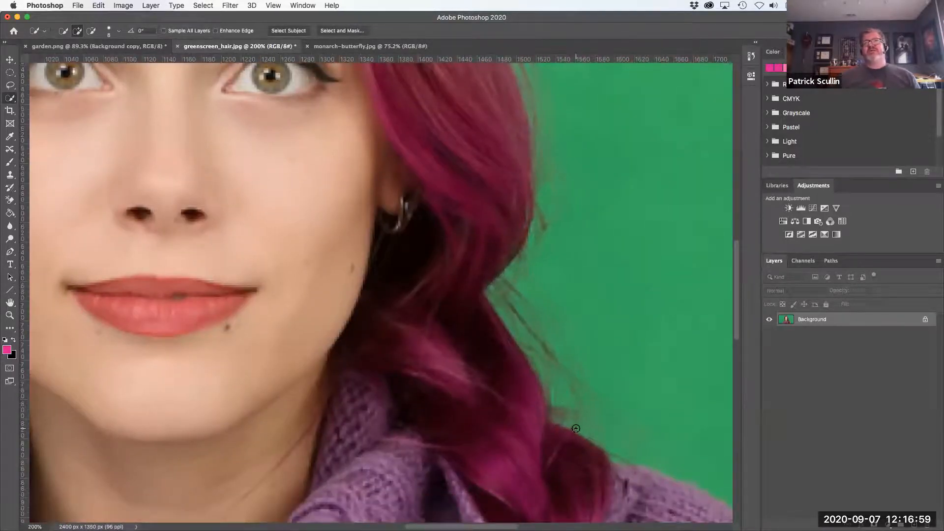
{"action": "key", "text": "super+0"}
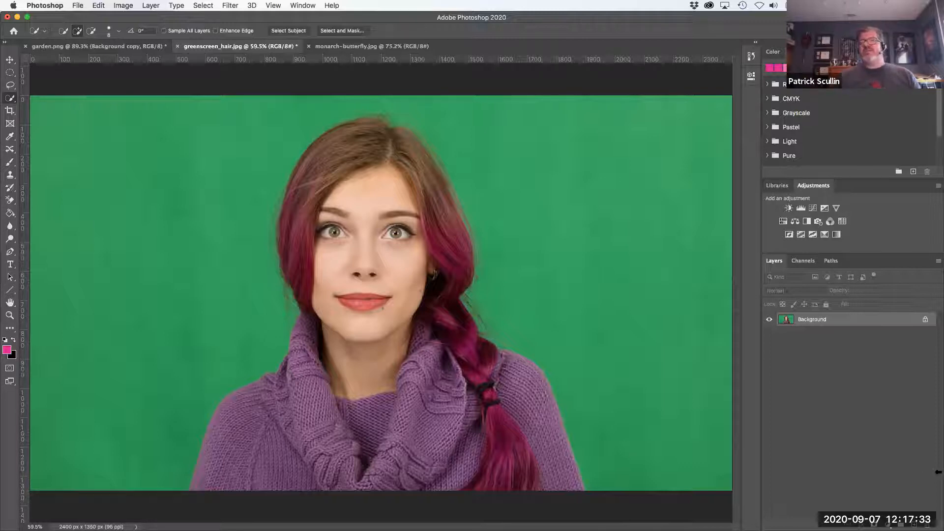
{"action": "left_click_drag", "start_coordinate": [782, 320], "coordinate": [913, 524]}
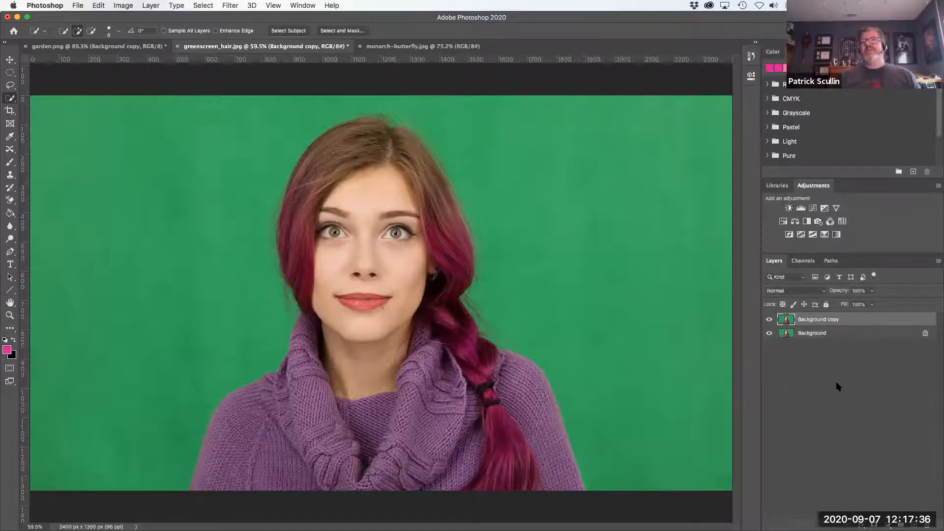
{"action": "left_click", "coordinate": [769, 335]}
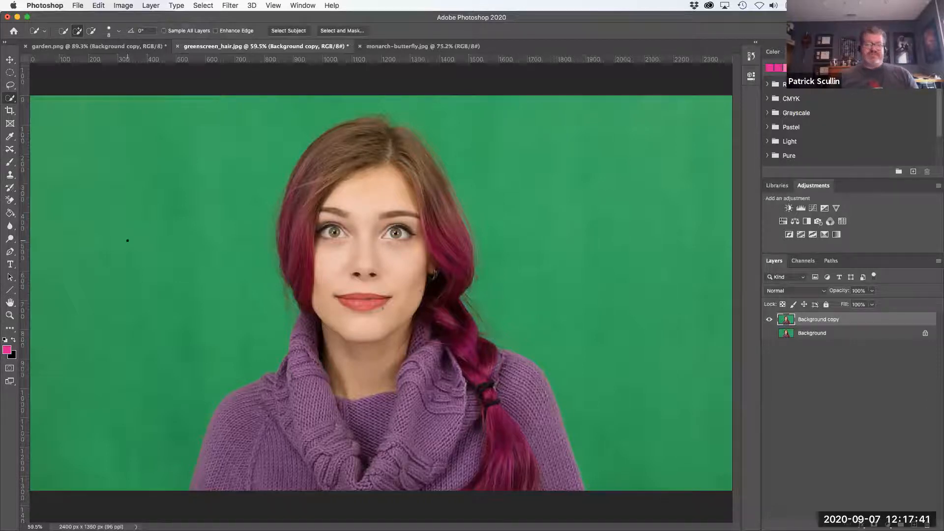
Step: Set up the Eraser tool with a Hard Round brush at 65 px and 100% hardness
{"action": "key", "text": "super+plus"}
{"action": "key", "text": "super+plus"}
{"action": "key", "text": "super+plus"}
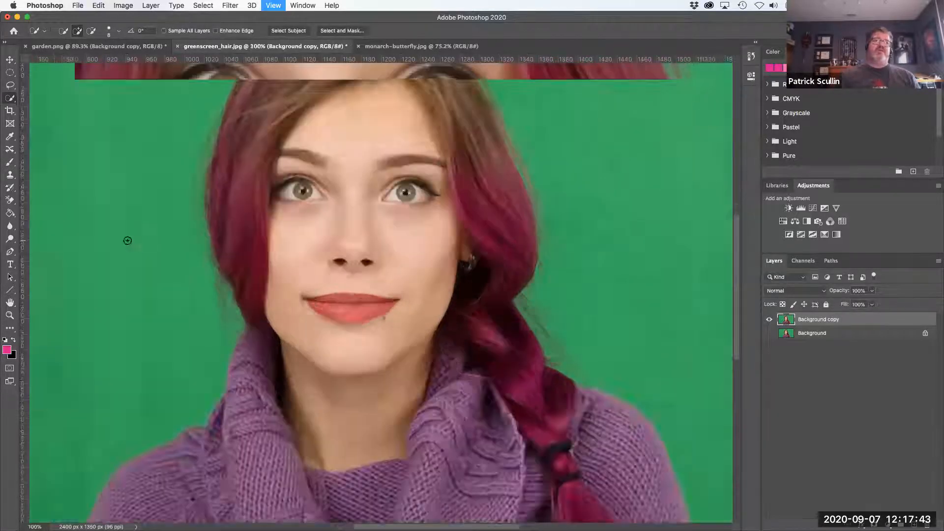
{"action": "scroll", "coordinate": [268, 322], "scroll_direction": "down", "scroll_amount": 5}
{"action": "scroll", "coordinate": [268, 323], "scroll_direction": "left", "scroll_amount": 5}
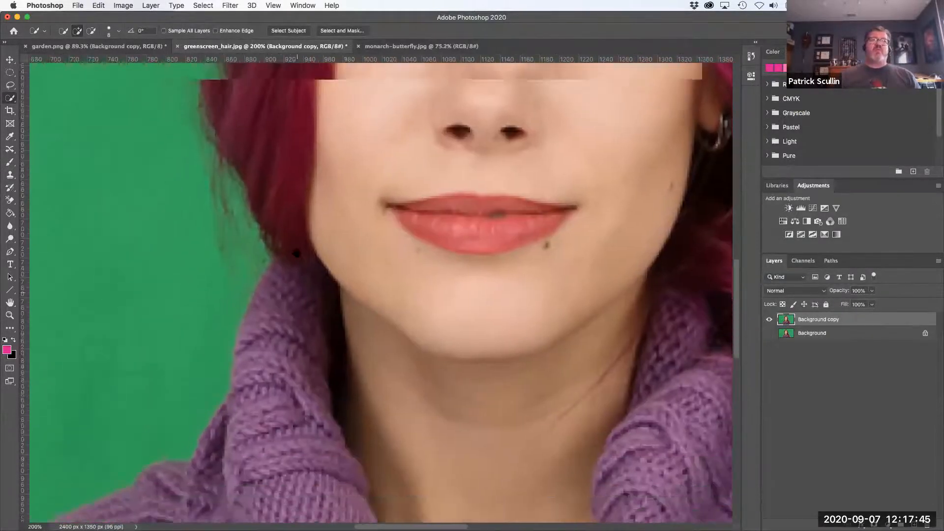
{"action": "left_click", "coordinate": [11, 199]}
{"action": "left_click_drag", "start_coordinate": [12, 199], "coordinate": [47, 197]}
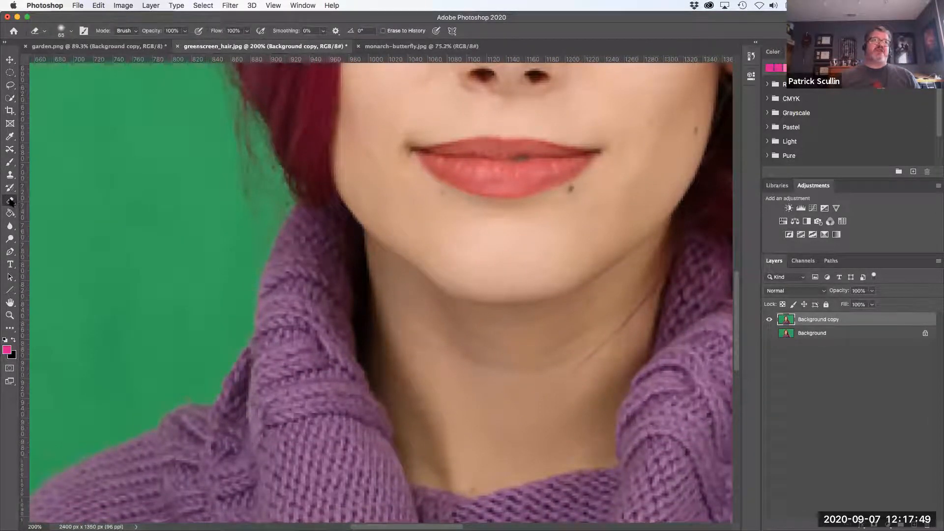
{"action": "left_click", "coordinate": [72, 31]}
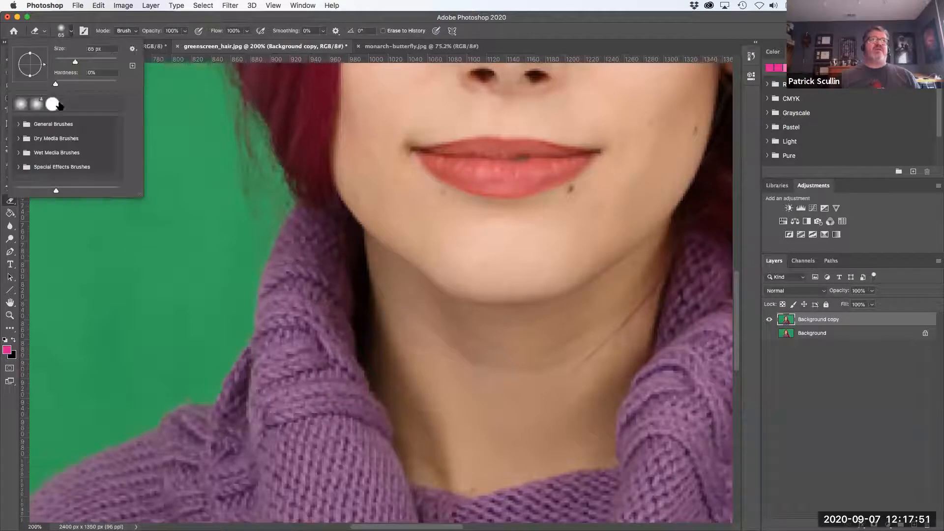
{"action": "left_click", "coordinate": [19, 124]}
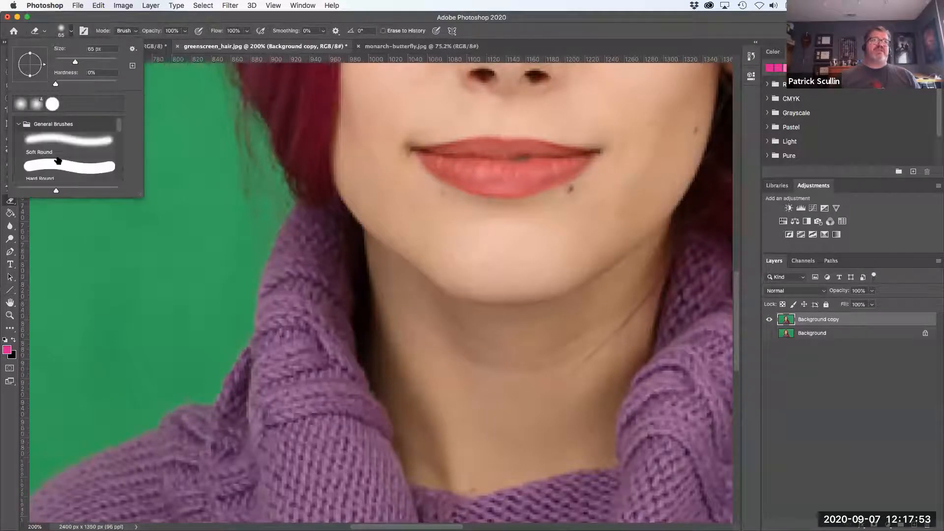
{"action": "left_click", "coordinate": [71, 147]}
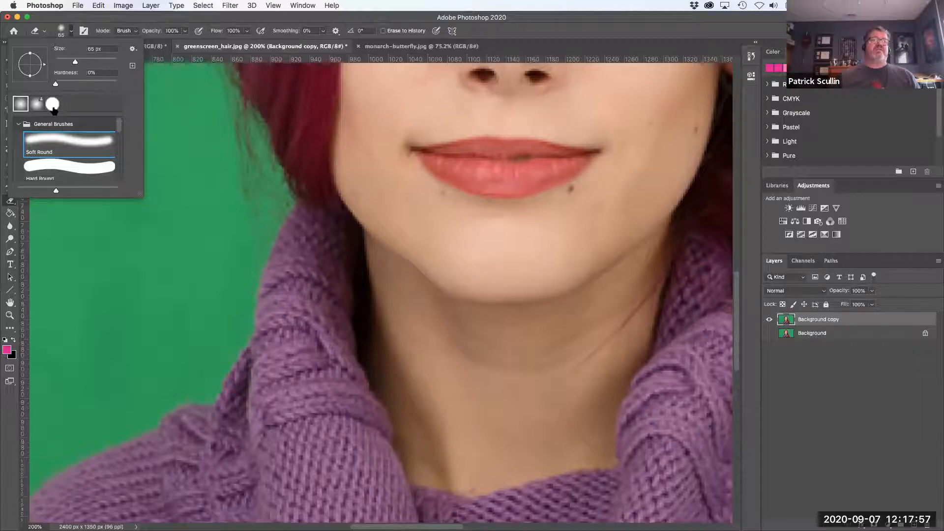
{"action": "left_click", "coordinate": [53, 104]}
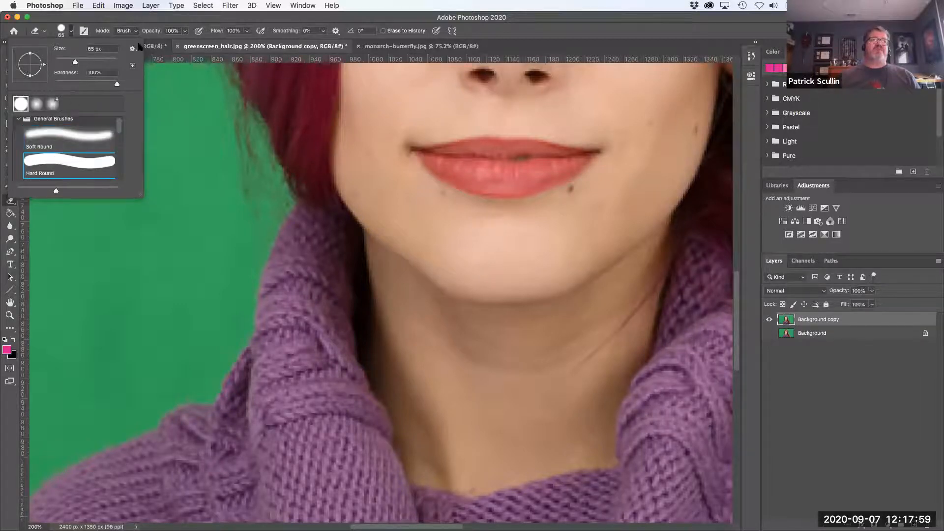
Step: Erase green backdrop beside the sweater collar, and along the top of the shoulder with the brush reduced to 25 px
{"action": "left_click", "coordinate": [164, 18]}
{"action": "mouse_move", "coordinate": [170, 239]}
{"action": "left_mouse_down"}
{"action": "mouse_move", "coordinate": [132, 316]}
{"action": "mouse_move", "coordinate": [147, 238]}
{"action": "mouse_move", "coordinate": [143, 292]}
{"action": "mouse_move", "coordinate": [201, 234]}
{"action": "mouse_move", "coordinate": [156, 322]}
{"action": "mouse_move", "coordinate": [101, 366]}
{"action": "left_mouse_up"}
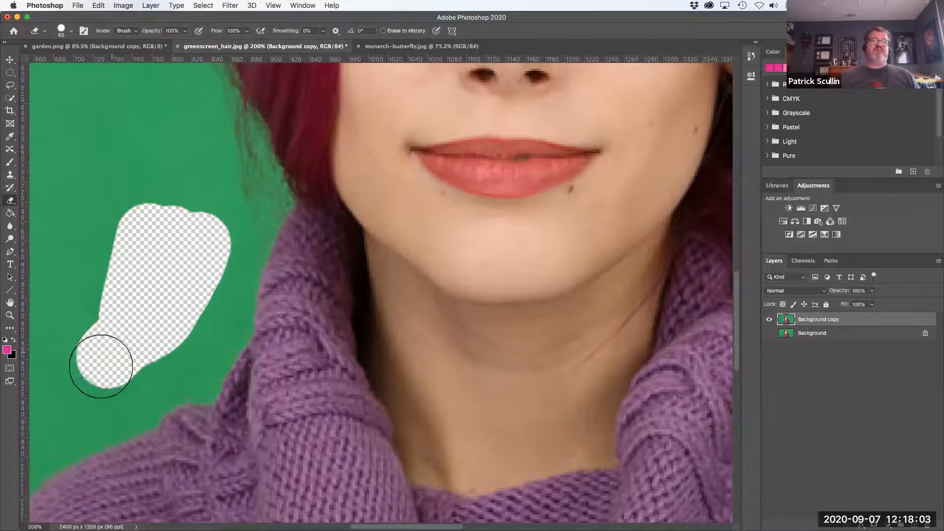
{"action": "scroll", "coordinate": [200, 270], "scroll_direction": "down", "scroll_amount": 5}
{"action": "scroll", "coordinate": [200, 269], "scroll_direction": "left", "scroll_amount": 5}
{"action": "key", "text": "bracketleft"}
{"action": "key", "text": "bracketleft"}
{"action": "key", "text": "bracketleft"}
{"action": "key", "text": "bracketleft"}
{"action": "key", "text": "bracketleft"}
{"action": "key", "text": "bracketleft"}
{"action": "key", "text": "bracketleft"}
{"action": "key", "text": "bracketleft"}
{"action": "mouse_move", "coordinate": [234, 247]}
{"action": "left_mouse_down"}
{"action": "mouse_move", "coordinate": [197, 281]}
{"action": "mouse_move", "coordinate": [260, 249]}
{"action": "mouse_move", "coordinate": [152, 322]}
{"action": "mouse_move", "coordinate": [265, 270]}
{"action": "mouse_move", "coordinate": [157, 318]}
{"action": "mouse_move", "coordinate": [229, 283]}
{"action": "mouse_move", "coordinate": [232, 270]}
{"action": "mouse_move", "coordinate": [228, 284]}
{"action": "mouse_move", "coordinate": [190, 283]}
{"action": "mouse_move", "coordinate": [288, 268]}
{"action": "mouse_move", "coordinate": [277, 260]}
{"action": "mouse_move", "coordinate": [207, 291]}
{"action": "mouse_move", "coordinate": [247, 251]}
{"action": "left_mouse_up"}
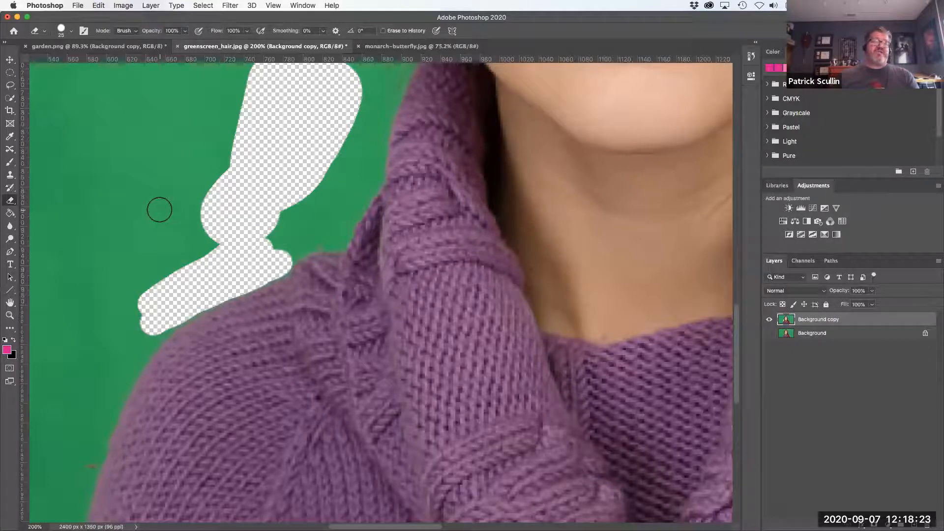
Step: Reduce the eraser to 5 px and erase the green fringe along the upper curve of the sweater's shoulder
{"action": "key", "text": "super+equal"}
{"action": "key", "text": "super+equal"}
{"action": "key", "text": "super+equal"}
{"action": "key", "text": "super+equal"}
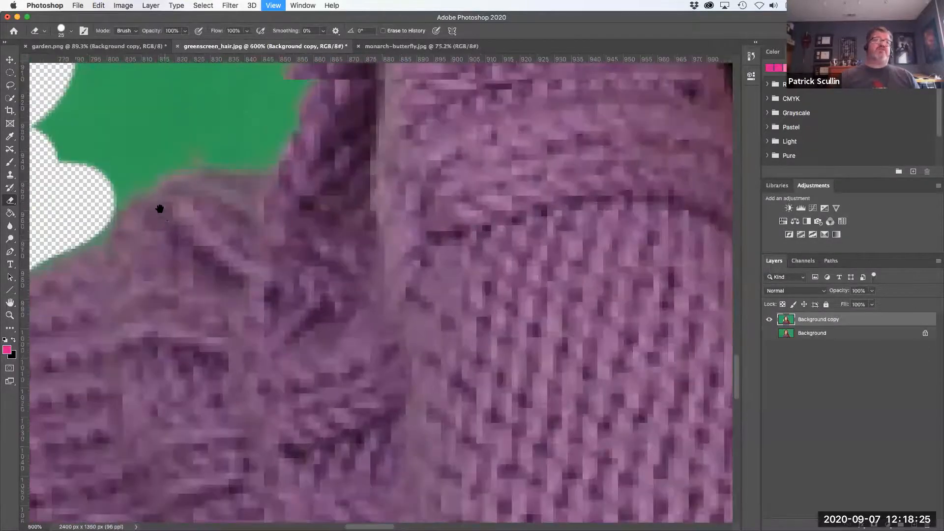
{"action": "key", "text": "super+equal"}
{"action": "left_click_drag", "start_coordinate": [164, 234], "coordinate": [482, 151]}
{"action": "left_click_drag", "start_coordinate": [305, 229], "coordinate": [485, 197]}
{"action": "left_click_drag", "start_coordinate": [217, 297], "coordinate": [355, 232]}
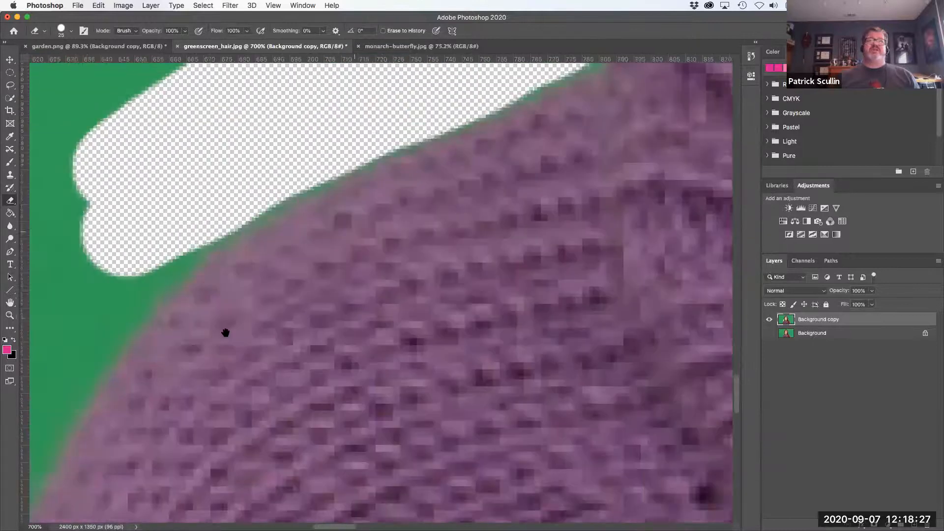
{"action": "left_click_drag", "start_coordinate": [225, 333], "coordinate": [309, 249]}
{"action": "left_click_drag", "start_coordinate": [164, 232], "coordinate": [270, 213]}
{"action": "key", "text": "bracketleft"}
{"action": "key", "text": "bracketleft"}
{"action": "key", "text": "bracketleft"}
{"action": "key", "text": "bracketleft"}
{"action": "key", "text": "bracketleft"}
{"action": "key", "text": "bracketleft"}
{"action": "key", "text": "bracketleft"}
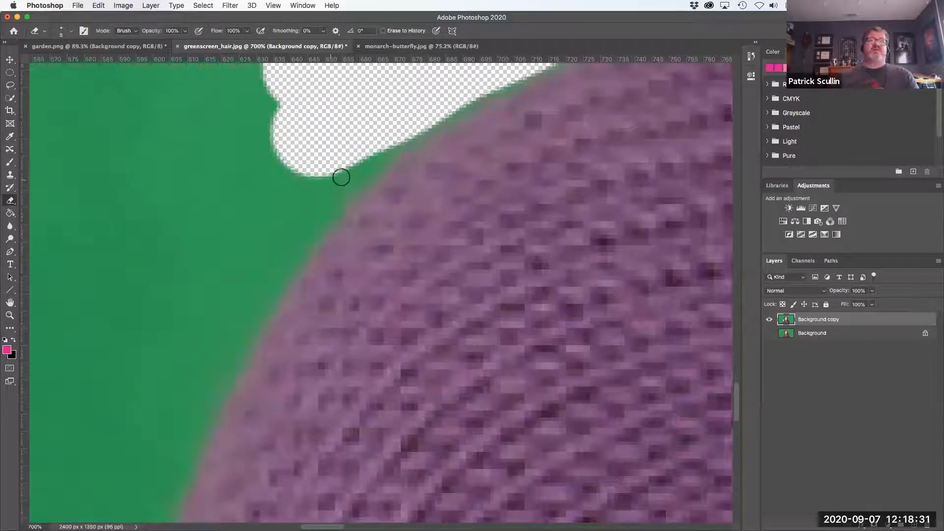
{"action": "mouse_move", "coordinate": [381, 152]}
{"action": "left_mouse_down"}
{"action": "mouse_move", "coordinate": [282, 241]}
{"action": "mouse_move", "coordinate": [300, 238]}
{"action": "mouse_move", "coordinate": [291, 246]}
{"action": "mouse_move", "coordinate": [352, 189]}
{"action": "mouse_move", "coordinate": [308, 230]}
{"action": "left_mouse_up"}
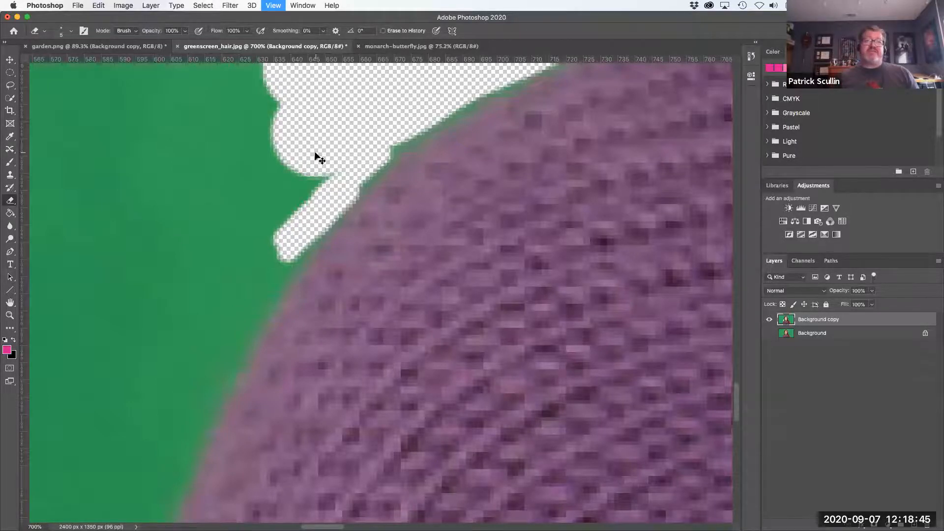
Step: Extend the erased strip further down the shoulder edge at 800% zoom with the 5 px hard brush
{"action": "key", "text": "super+plus"}
{"action": "key", "text": "super+plus"}
{"action": "key", "text": "super+minus"}
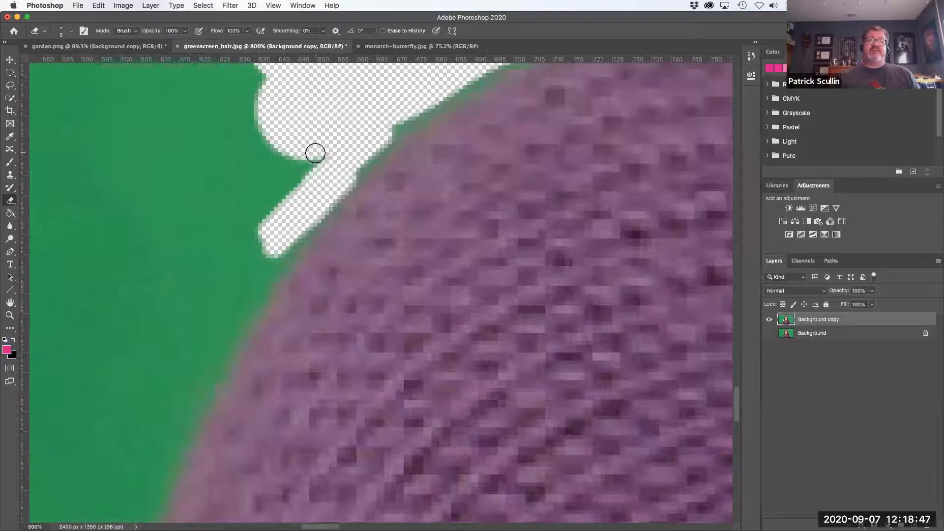
{"action": "key", "text": "super+plus"}
{"action": "key", "text": "super+minus"}
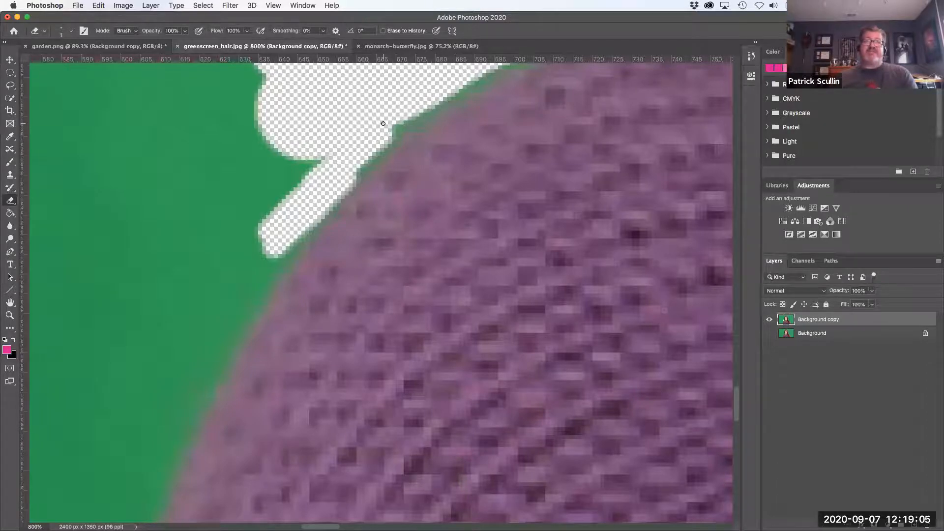
{"action": "key", "text": "bracketright"}
{"action": "key", "text": "bracketright"}
{"action": "key", "text": "bracketright"}
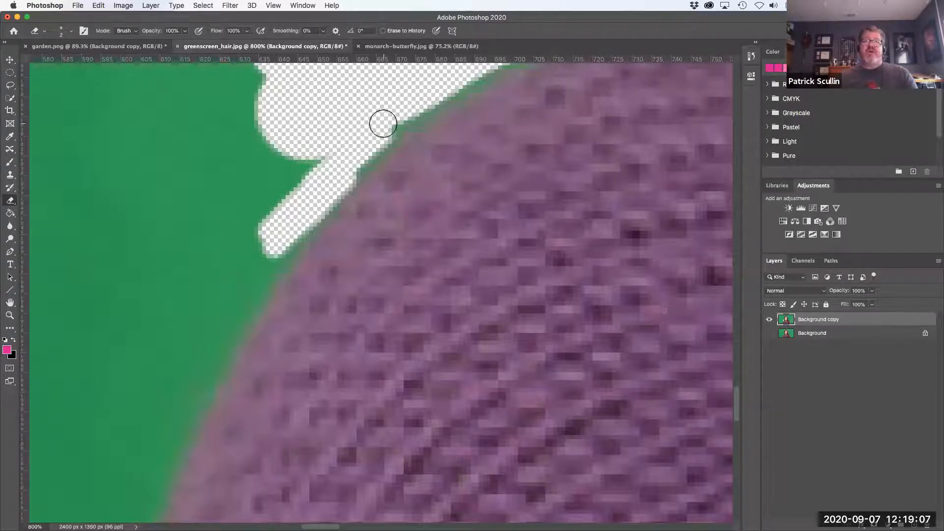
{"action": "key", "text": "bracketleft"}
{"action": "key", "text": "bracketleft"}
{"action": "mouse_move", "coordinate": [371, 141]}
{"action": "left_mouse_down"}
{"action": "mouse_move", "coordinate": [343, 176]}
{"action": "mouse_move", "coordinate": [307, 195]}
{"action": "mouse_move", "coordinate": [329, 177]}
{"action": "mouse_move", "coordinate": [259, 268]}
{"action": "mouse_move", "coordinate": [269, 260]}
{"action": "mouse_move", "coordinate": [241, 278]}
{"action": "left_mouse_up"}
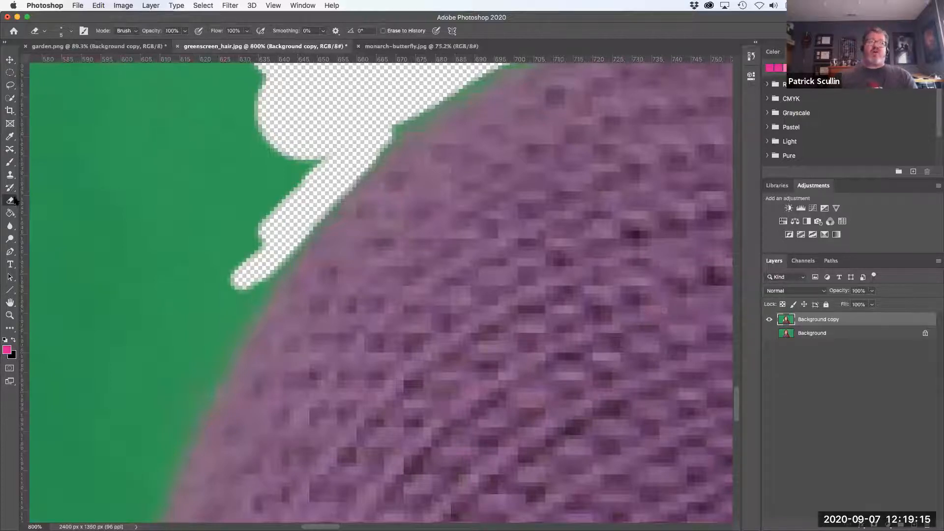
Step: Switch the eraser to a 5 px Soft Round brush and erase more green along the lower shoulder edge
{"action": "left_click", "coordinate": [71, 31]}
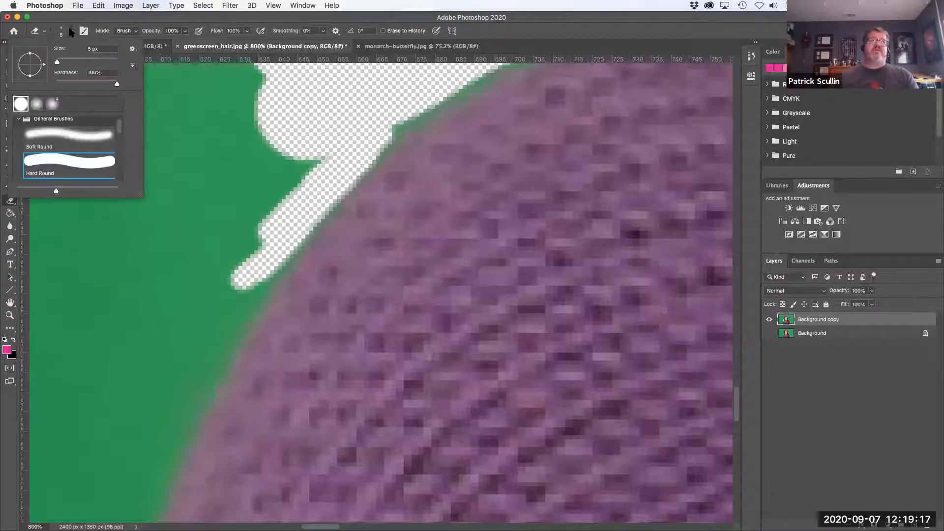
{"action": "left_click", "coordinate": [65, 141]}
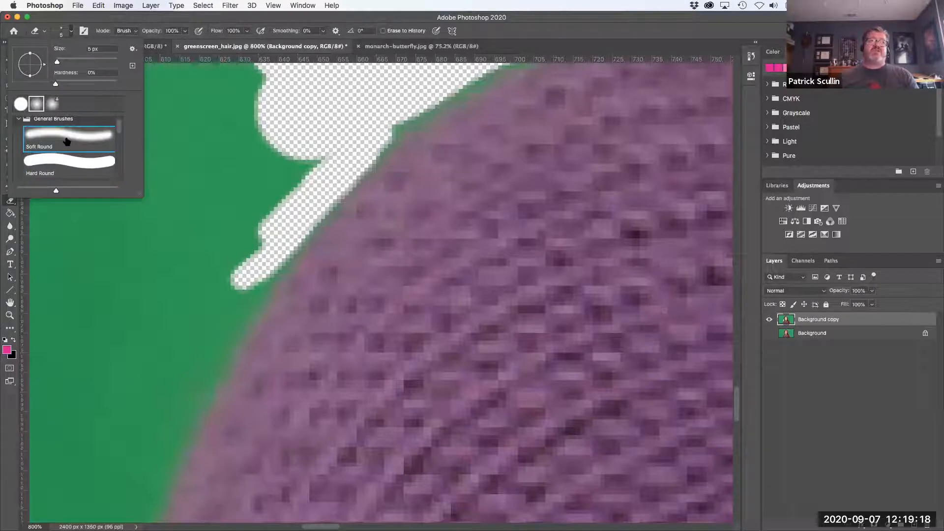
{"action": "left_click", "coordinate": [267, 22]}
{"action": "mouse_move", "coordinate": [262, 276]}
{"action": "left_mouse_down"}
{"action": "mouse_move", "coordinate": [232, 328]}
{"action": "mouse_move", "coordinate": [275, 254]}
{"action": "mouse_move", "coordinate": [226, 336]}
{"action": "left_mouse_up"}
{"action": "mouse_move", "coordinate": [280, 254]}
{"action": "left_mouse_down"}
{"action": "mouse_move", "coordinate": [285, 207]}
{"action": "mouse_move", "coordinate": [202, 334]}
{"action": "mouse_move", "coordinate": [278, 177]}
{"action": "mouse_move", "coordinate": [204, 327]}
{"action": "mouse_move", "coordinate": [245, 283]}
{"action": "mouse_move", "coordinate": [207, 344]}
{"action": "mouse_move", "coordinate": [335, 204]}
{"action": "mouse_move", "coordinate": [326, 202]}
{"action": "mouse_move", "coordinate": [218, 348]}
{"action": "mouse_move", "coordinate": [271, 263]}
{"action": "mouse_move", "coordinate": [237, 319]}
{"action": "mouse_move", "coordinate": [289, 273]}
{"action": "mouse_move", "coordinate": [278, 270]}
{"action": "mouse_move", "coordinate": [239, 327]}
{"action": "mouse_move", "coordinate": [397, 171]}
{"action": "left_mouse_up"}
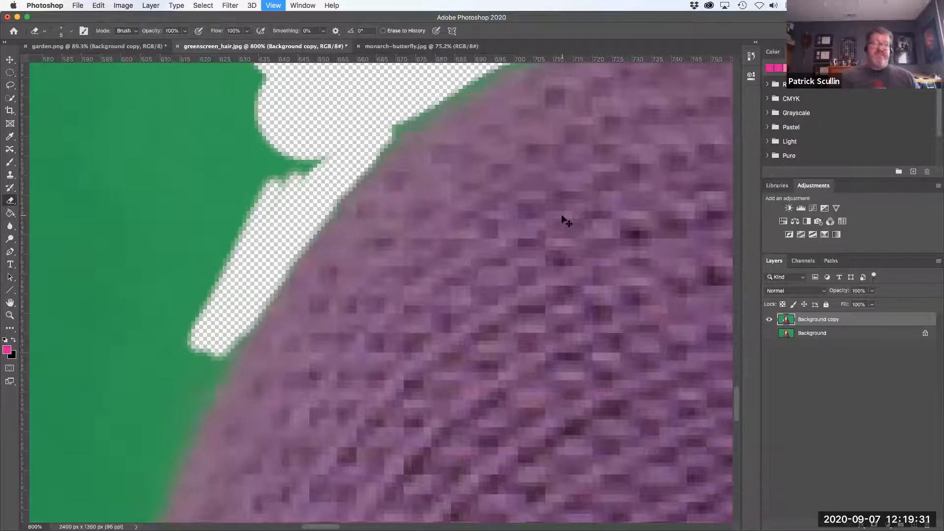
Step: Examine the erased shoulder area in relation to the whole portrait
{"action": "key", "text": "super+minus"}
{"action": "key", "text": "super+minus"}
{"action": "key", "text": "super+minus"}
{"action": "key", "text": "super+minus"}
{"action": "key", "text": "super+minus"}
{"action": "key", "text": "super+minus"}
{"action": "key", "text": "super+minus"}
{"action": "key", "text": "super+minus"}
{"action": "key", "text": "super+minus"}
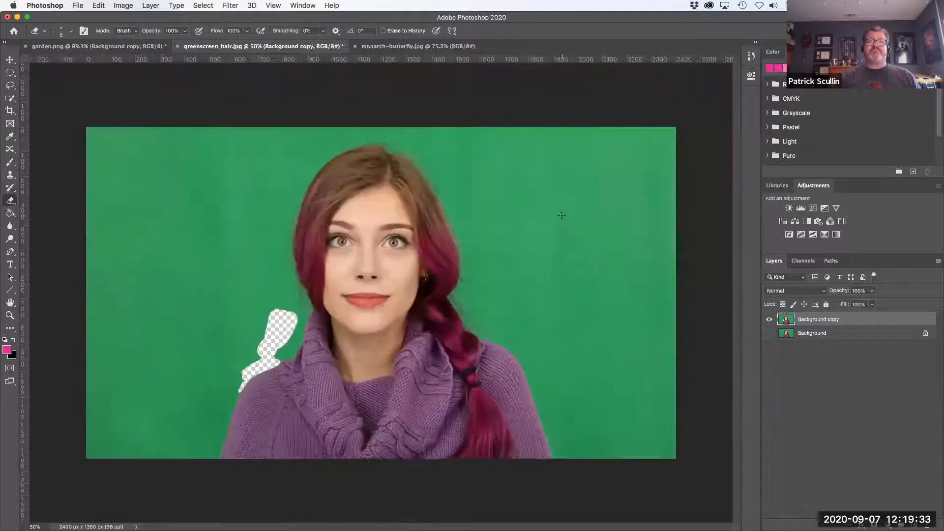
{"action": "key", "text": "super+plus"}
{"action": "key", "text": "super+plus"}
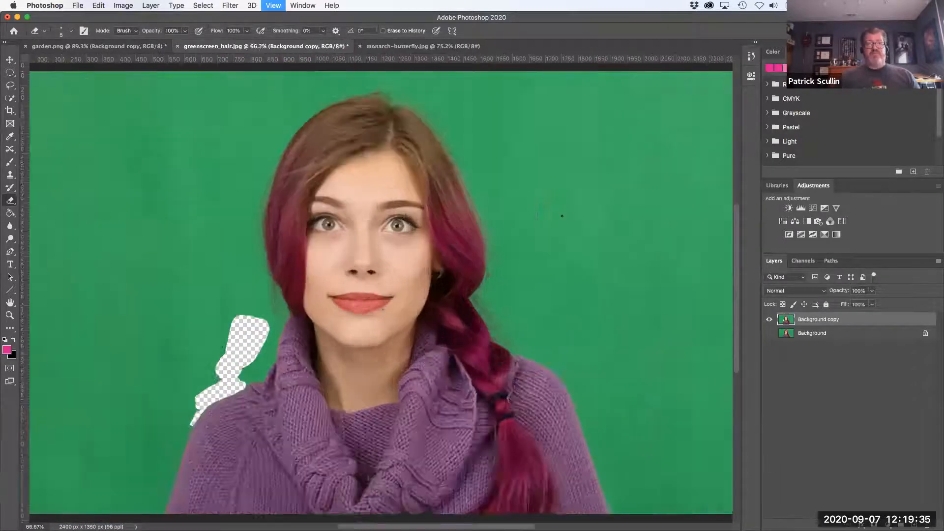
Step: Erase green backdrop between the stray strands and the main hair edge above the collar, beside the unbraided hair
{"action": "left_click_drag", "start_coordinate": [275, 328], "coordinate": [351, 240]}
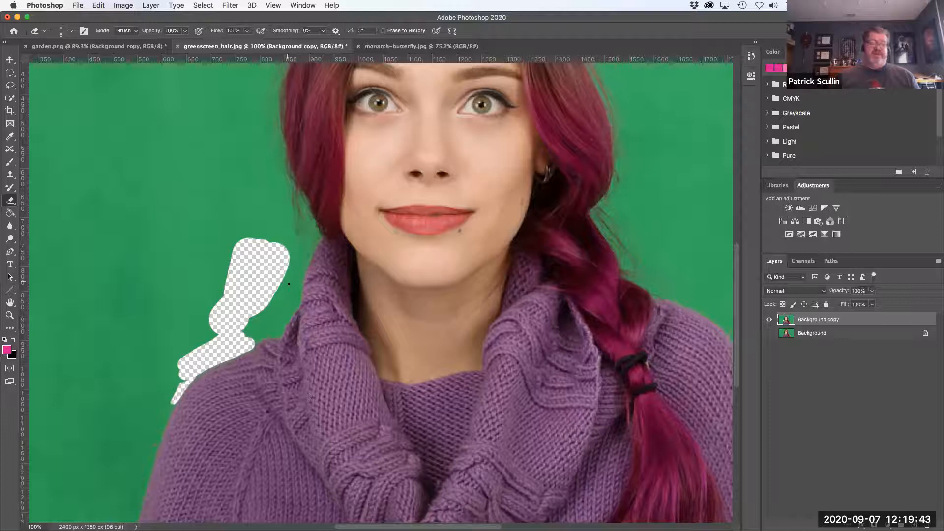
{"action": "key", "text": "super+equal"}
{"action": "key", "text": "super+equal"}
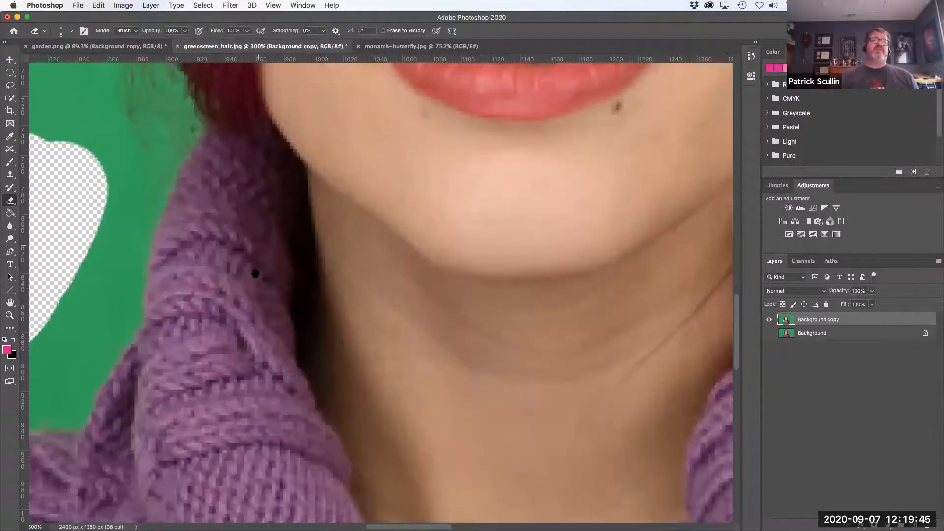
{"action": "scroll", "coordinate": [256, 274], "scroll_direction": "up", "scroll_amount": 5}
{"action": "scroll", "coordinate": [255, 273], "scroll_direction": "left", "scroll_amount": 2}
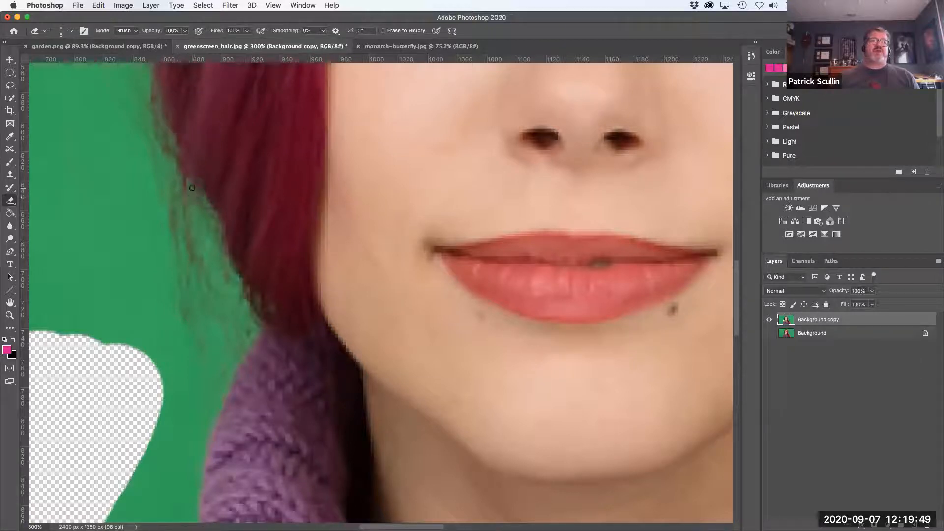
{"action": "left_click_drag", "start_coordinate": [202, 192], "coordinate": [254, 323]}
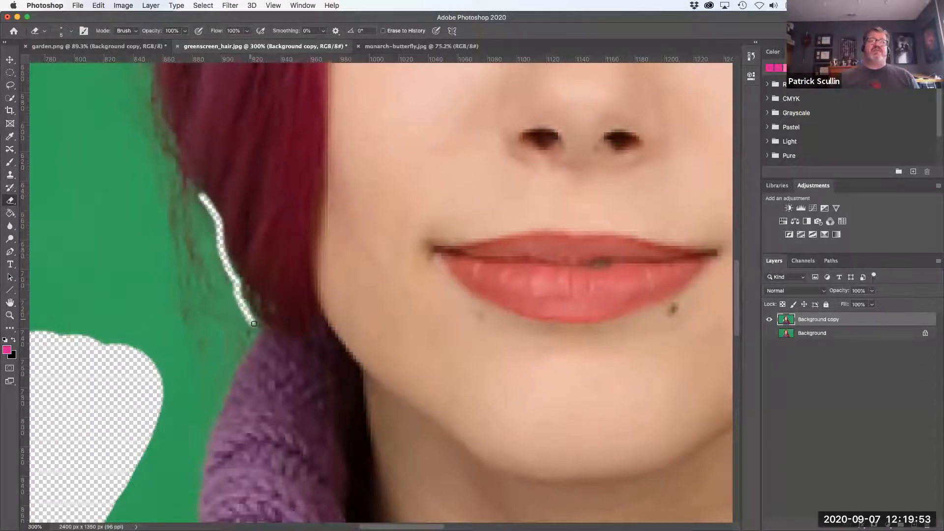
{"action": "left_click_drag", "start_coordinate": [233, 280], "coordinate": [235, 321]}
{"action": "mouse_move", "coordinate": [189, 188]}
{"action": "left_mouse_down"}
{"action": "mouse_move", "coordinate": [168, 173]}
{"action": "mouse_move", "coordinate": [183, 199]}
{"action": "left_mouse_up"}
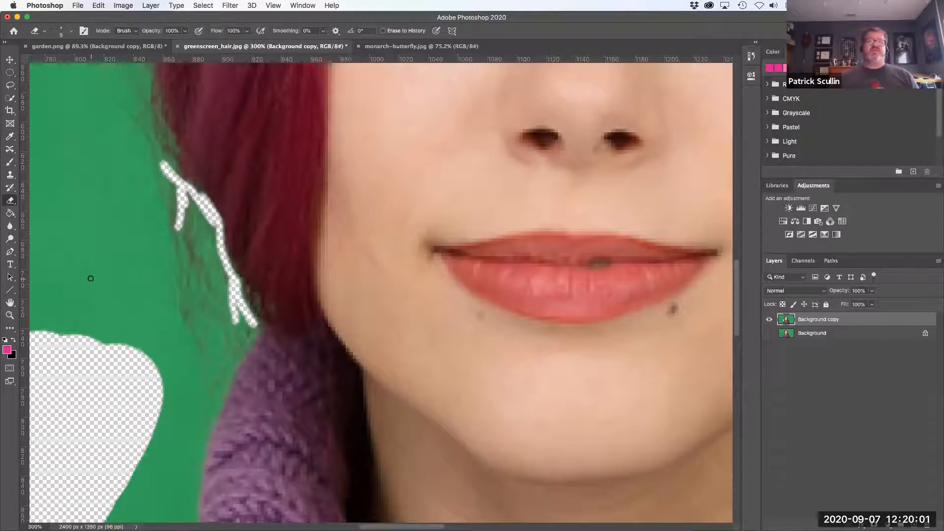
Step: Switch to the Background Eraser tool for the fine hair above the braid and review its brush settings
{"action": "scroll", "coordinate": [505, 356], "scroll_direction": "right", "scroll_amount": 15}
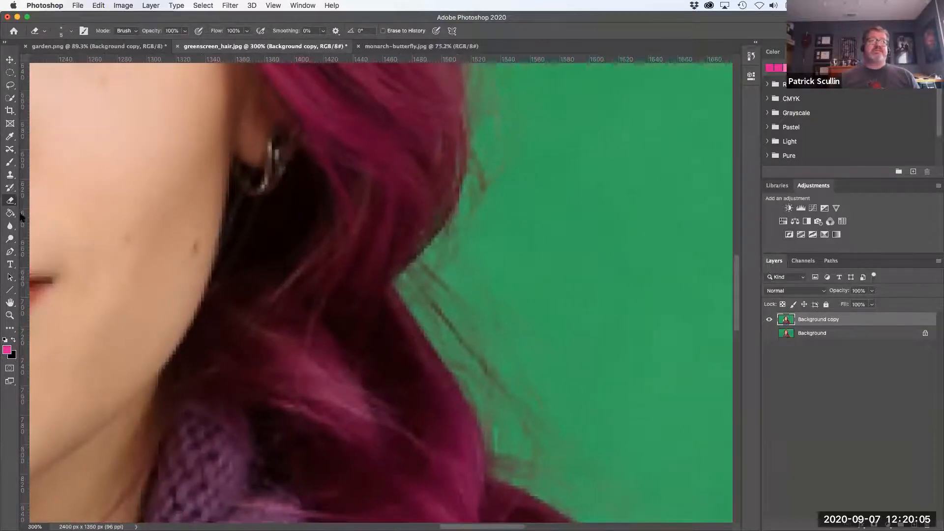
{"action": "left_click_drag", "start_coordinate": [9, 200], "coordinate": [69, 208]}
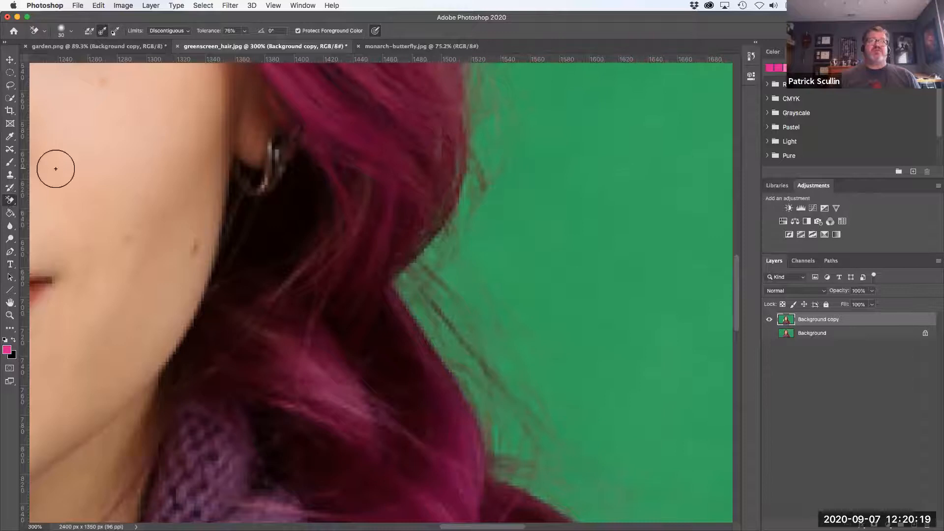
{"action": "left_click", "coordinate": [71, 31]}
{"action": "left_click", "coordinate": [62, 31]}
{"action": "left_click", "coordinate": [62, 31]}
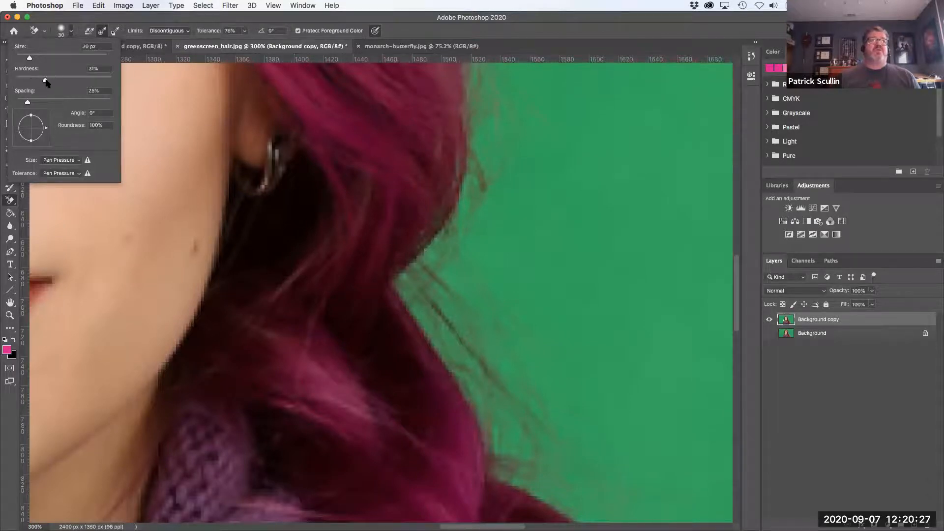
{"action": "left_click", "coordinate": [122, 13]}
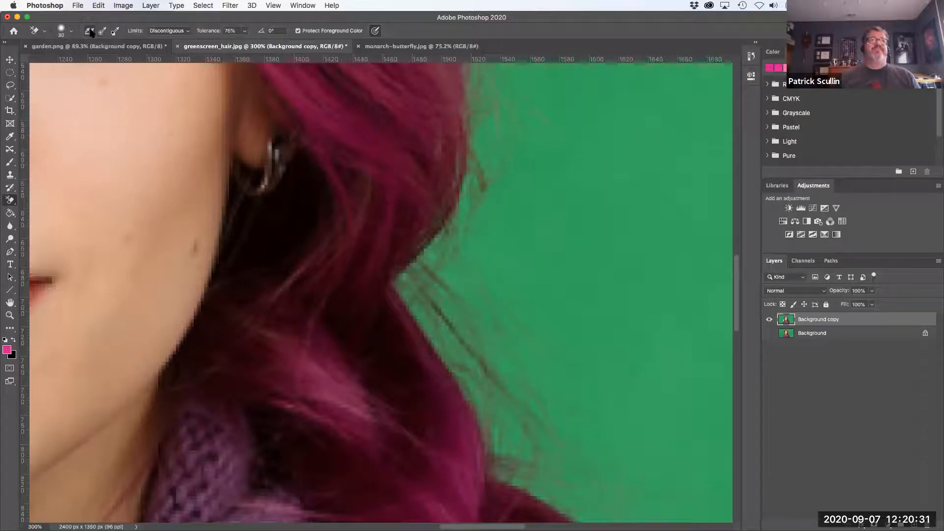
Step: Set the Background Eraser limits to Find Edges and erase green in short strokes outward from the hair notch above the braid
{"action": "left_click", "coordinate": [187, 31]}
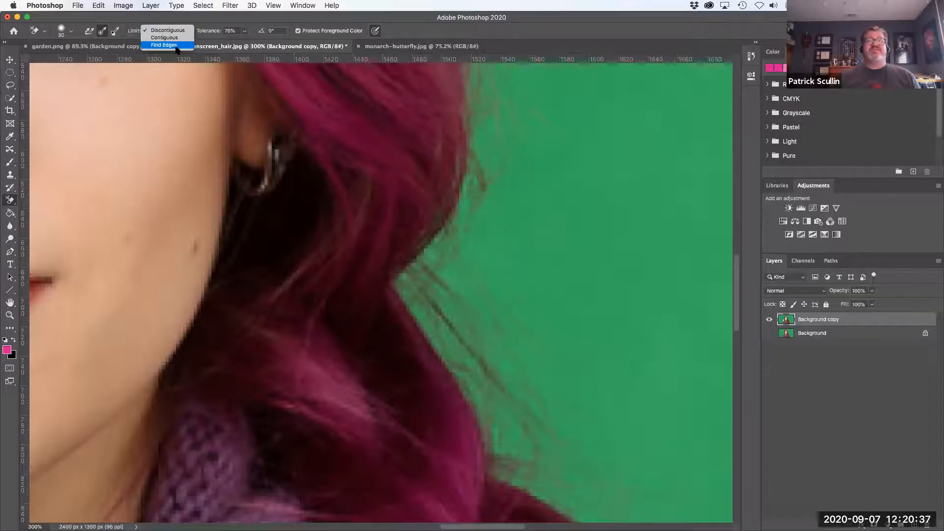
{"action": "left_click", "coordinate": [175, 46]}
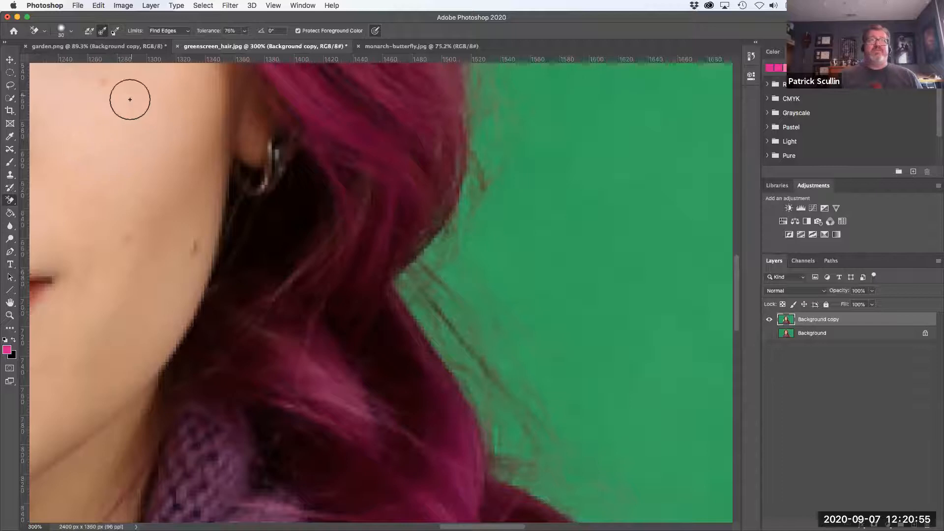
{"action": "mouse_move", "coordinate": [515, 239]}
{"action": "left_mouse_down"}
{"action": "mouse_move", "coordinate": [452, 249]}
{"action": "mouse_move", "coordinate": [423, 280]}
{"action": "mouse_move", "coordinate": [470, 341]}
{"action": "left_mouse_up"}
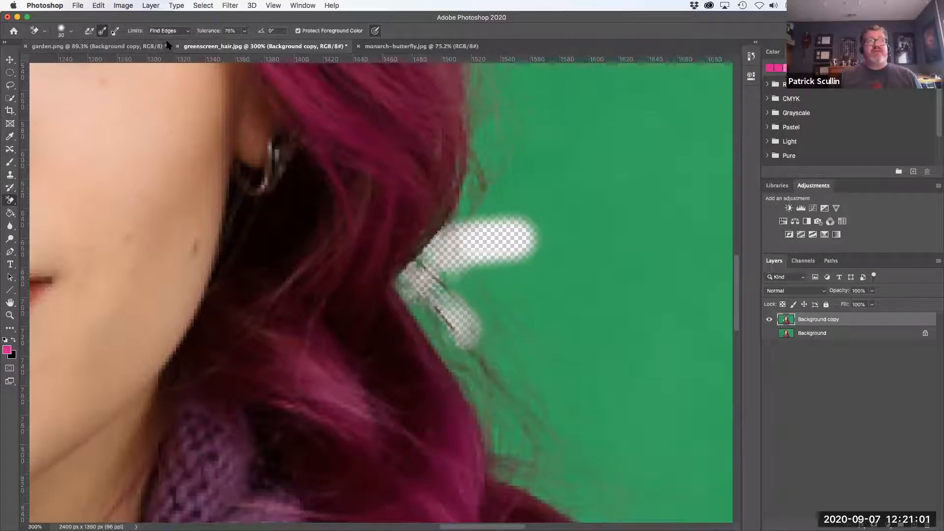
{"action": "mouse_move", "coordinate": [586, 242]}
{"action": "left_mouse_down"}
{"action": "mouse_move", "coordinate": [501, 257]}
{"action": "mouse_move", "coordinate": [521, 259]}
{"action": "left_mouse_up"}
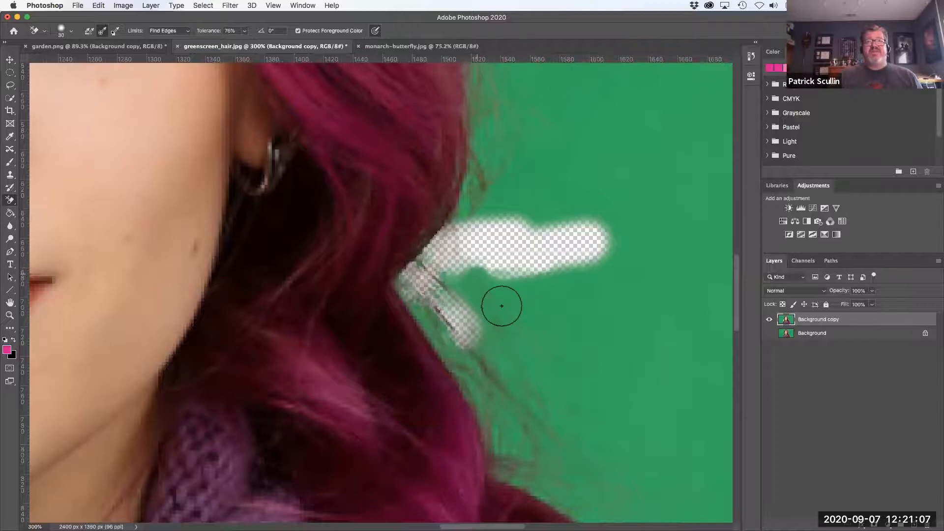
{"action": "left_click_drag", "start_coordinate": [499, 304], "coordinate": [530, 350]}
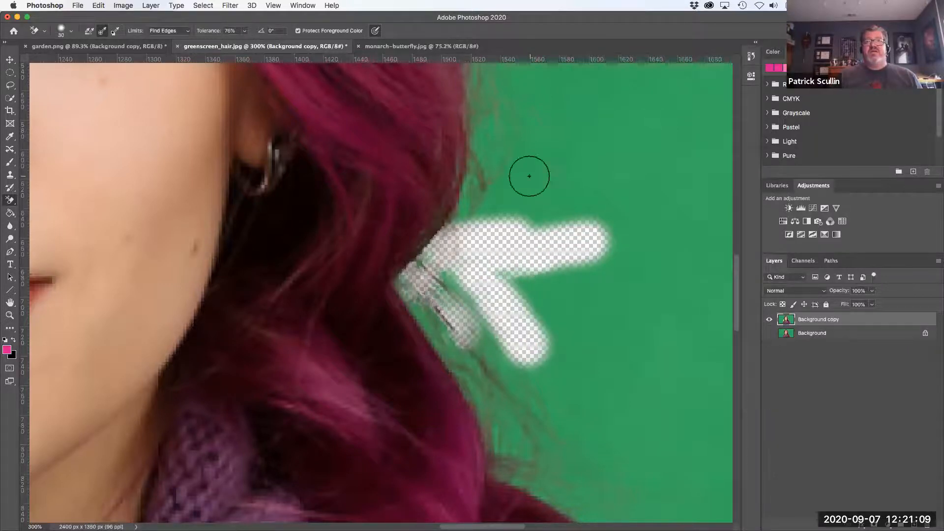
Step: Erase more green around the stray strands above the notch and down along the outer edge of the braid
{"action": "mouse_move", "coordinate": [552, 194]}
{"action": "left_mouse_down"}
{"action": "mouse_move", "coordinate": [513, 214]}
{"action": "mouse_move", "coordinate": [529, 190]}
{"action": "mouse_move", "coordinate": [477, 226]}
{"action": "mouse_move", "coordinate": [492, 177]}
{"action": "mouse_move", "coordinate": [425, 294]}
{"action": "mouse_move", "coordinate": [505, 432]}
{"action": "mouse_move", "coordinate": [450, 327]}
{"action": "mouse_move", "coordinate": [414, 294]}
{"action": "mouse_move", "coordinate": [420, 289]}
{"action": "mouse_move", "coordinate": [447, 323]}
{"action": "mouse_move", "coordinate": [489, 351]}
{"action": "mouse_move", "coordinate": [544, 439]}
{"action": "left_mouse_up"}
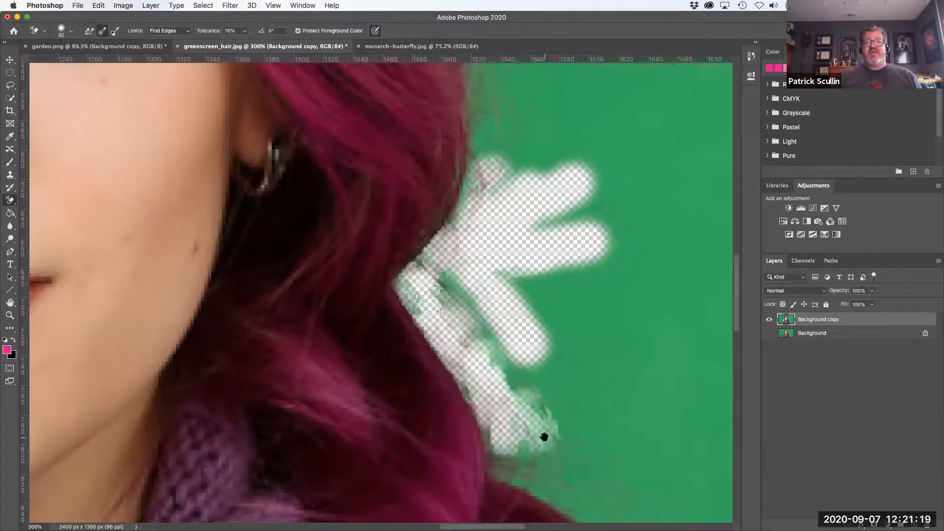
{"action": "scroll", "coordinate": [492, 344], "scroll_direction": "down", "scroll_amount": 5}
{"action": "scroll", "coordinate": [491, 344], "scroll_direction": "right", "scroll_amount": 2}
{"action": "mouse_move", "coordinate": [431, 288]}
{"action": "left_mouse_down"}
{"action": "mouse_move", "coordinate": [442, 306]}
{"action": "mouse_move", "coordinate": [485, 325]}
{"action": "left_mouse_up"}
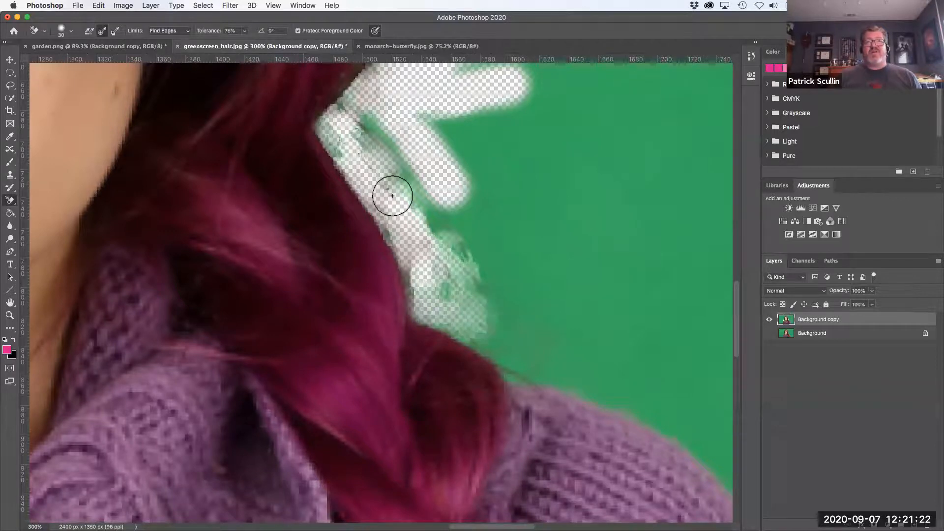
Step: Set the Background Eraser limits to Discontiguous and erase green along the outer hair edge from the notch up to eye level
{"action": "left_click", "coordinate": [187, 30]}
{"action": "left_click", "coordinate": [165, 23]}
{"action": "left_click", "coordinate": [169, 30]}
{"action": "left_click", "coordinate": [168, 23]}
{"action": "scroll", "coordinate": [348, 316], "scroll_direction": "up", "scroll_amount": 4}
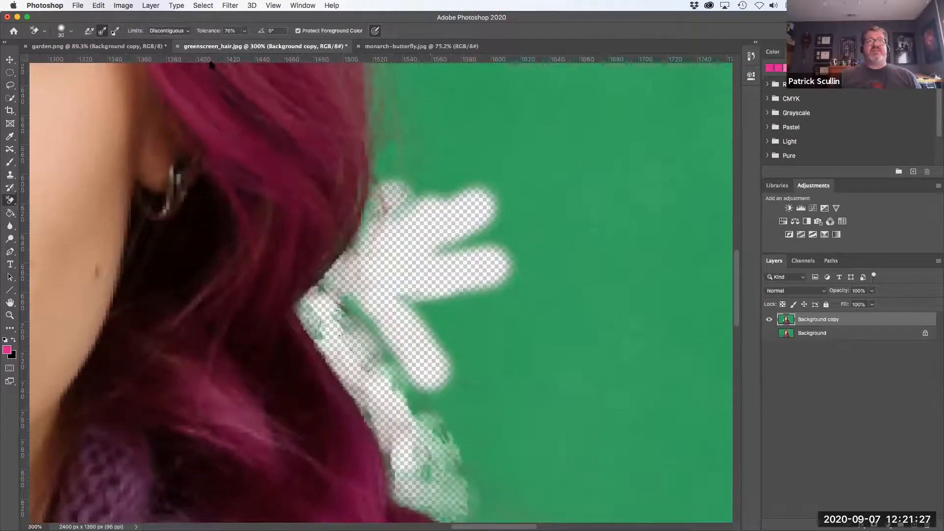
{"action": "scroll", "coordinate": [392, 312], "scroll_direction": "up", "scroll_amount": 4}
{"action": "mouse_move", "coordinate": [413, 236]}
{"action": "left_mouse_down"}
{"action": "mouse_move", "coordinate": [372, 279]}
{"action": "mouse_move", "coordinate": [362, 277]}
{"action": "mouse_move", "coordinate": [360, 193]}
{"action": "mouse_move", "coordinate": [342, 332]}
{"action": "mouse_move", "coordinate": [292, 416]}
{"action": "mouse_move", "coordinate": [386, 332]}
{"action": "left_mouse_up"}
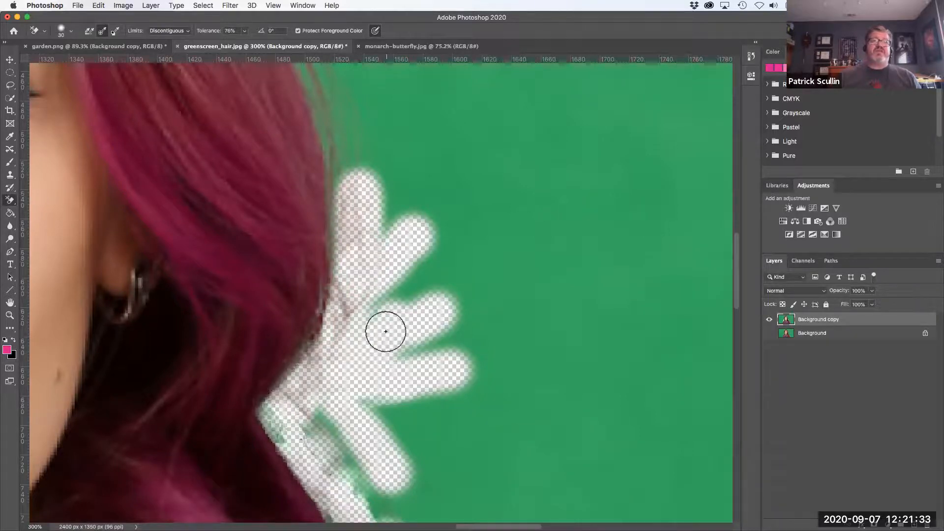
{"action": "left_click_drag", "start_coordinate": [367, 220], "coordinate": [381, 360]}
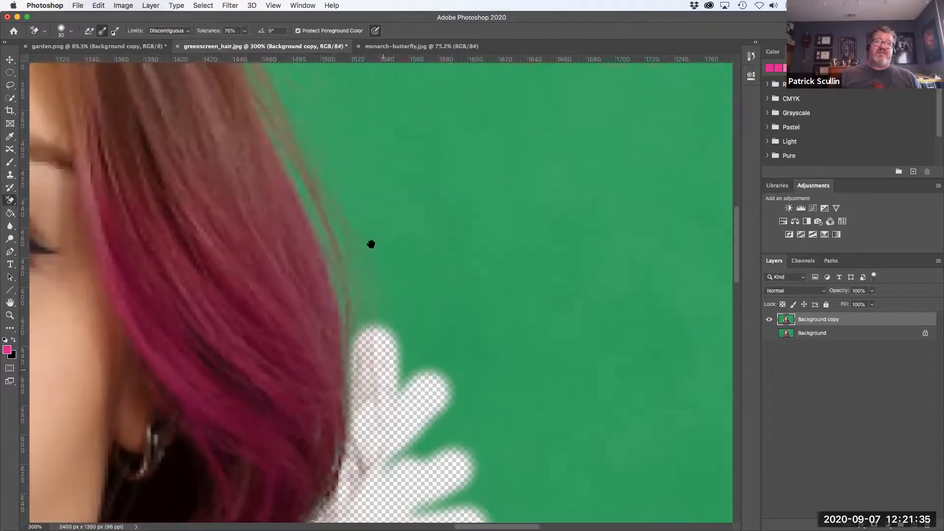
{"action": "mouse_move", "coordinate": [402, 280]}
{"action": "left_mouse_down"}
{"action": "mouse_move", "coordinate": [334, 181]}
{"action": "mouse_move", "coordinate": [384, 323]}
{"action": "mouse_move", "coordinate": [341, 198]}
{"action": "mouse_move", "coordinate": [309, 165]}
{"action": "mouse_move", "coordinate": [355, 292]}
{"action": "mouse_move", "coordinate": [374, 433]}
{"action": "left_mouse_up"}
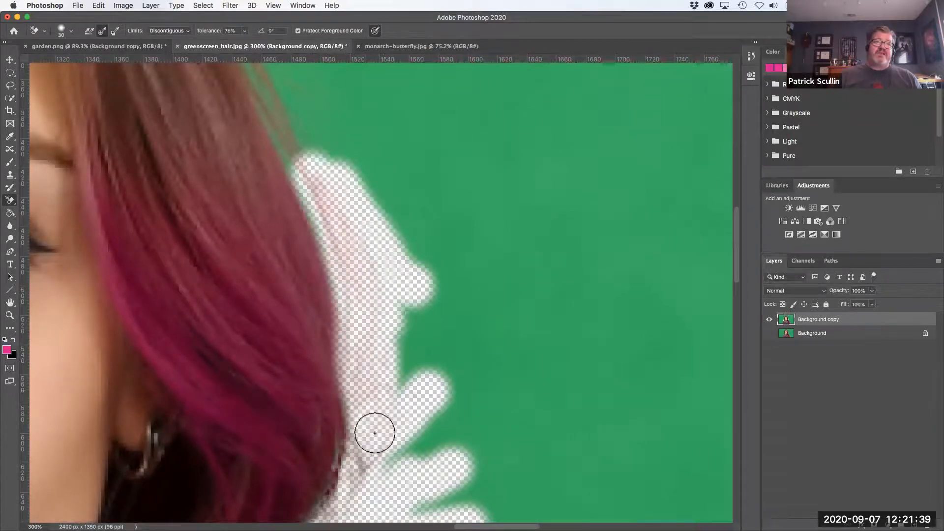
Step: Hide the partly erased portrait copy, show the original Background layer and duplicate it
{"action": "mouse_move", "coordinate": [511, 203]}
{"action": "left_mouse_down"}
{"action": "mouse_move", "coordinate": [555, 250]}
{"action": "mouse_move", "coordinate": [620, 270]}
{"action": "left_mouse_up"}
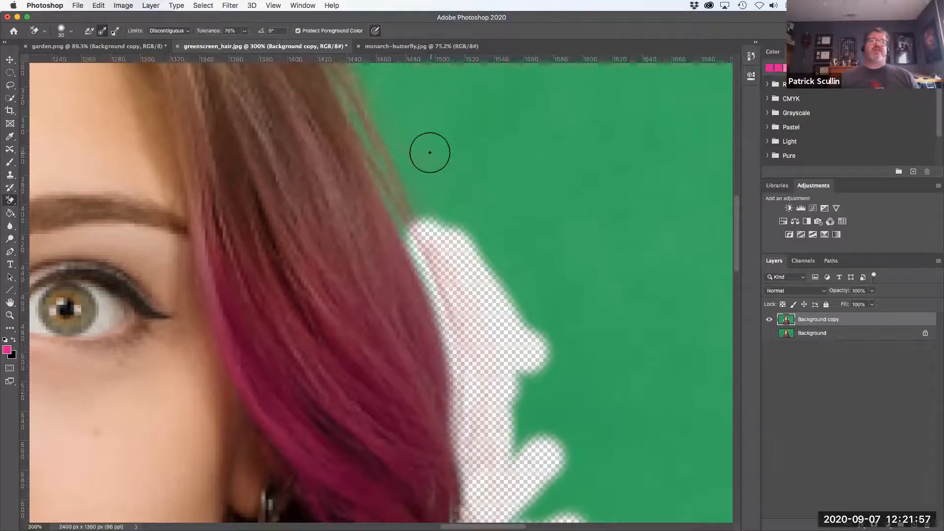
{"action": "left_click_drag", "start_coordinate": [430, 153], "coordinate": [606, 323]}
{"action": "left_click_drag", "start_coordinate": [551, 206], "coordinate": [424, 463]}
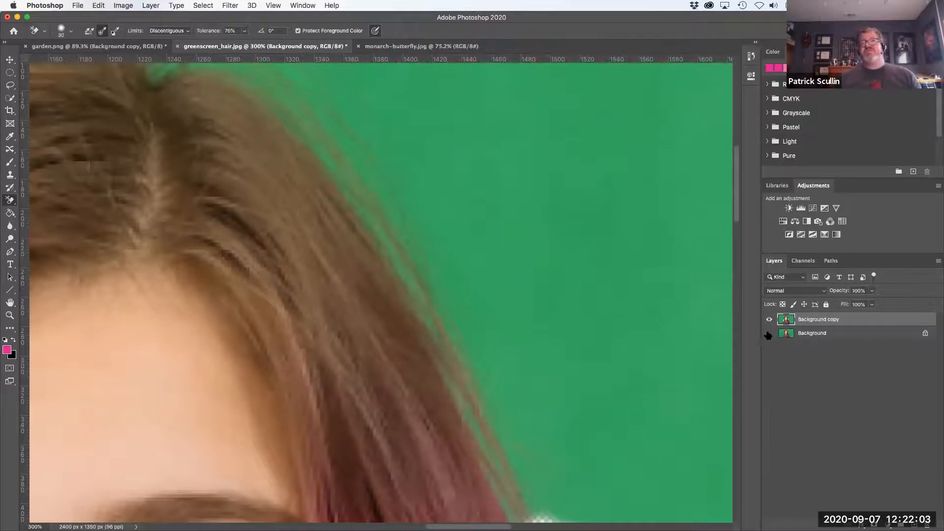
{"action": "key", "text": "super+0"}
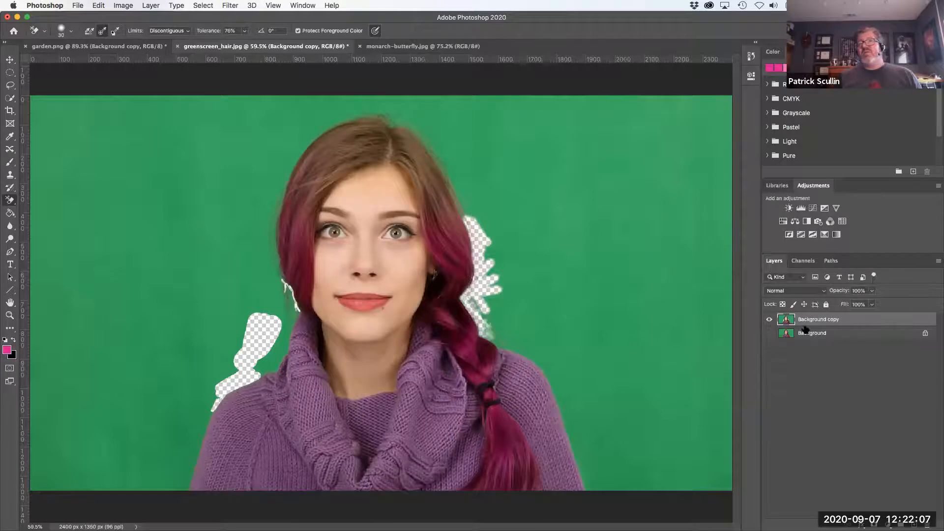
{"action": "left_click_drag", "start_coordinate": [770, 321], "coordinate": [769, 335]}
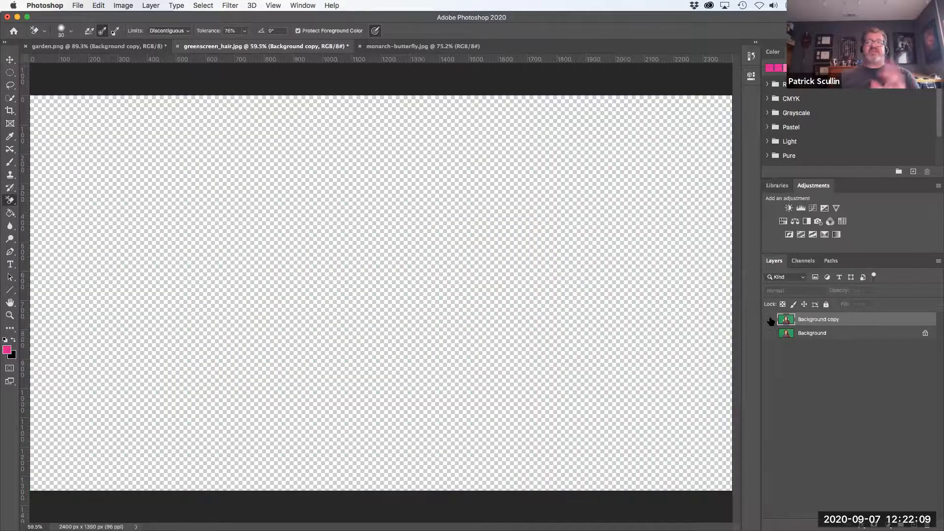
{"action": "left_click", "coordinate": [769, 335]}
{"action": "left_click", "coordinate": [807, 336]}
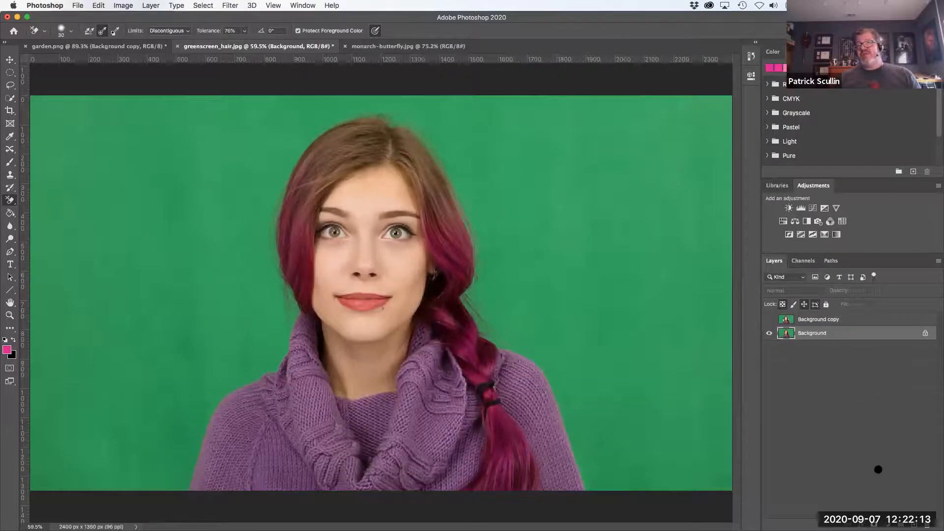
{"action": "key", "text": "super+j"}
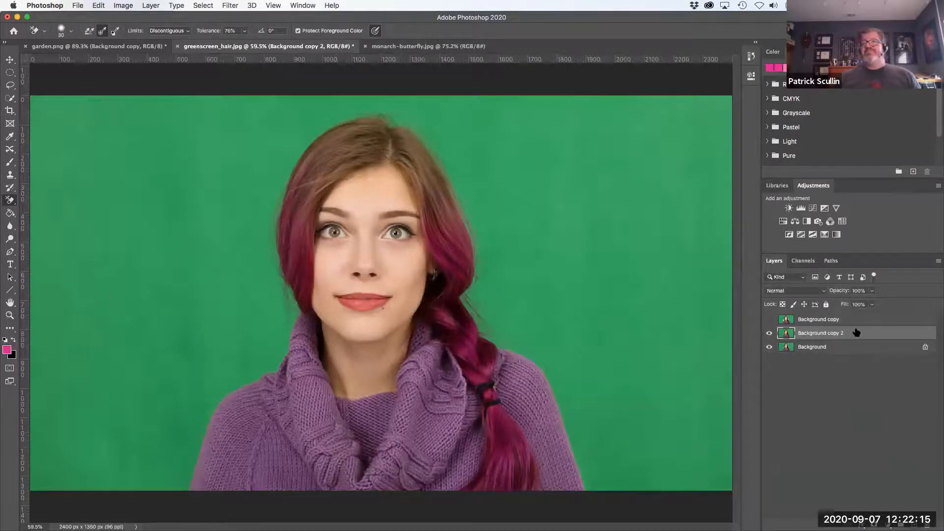
Step: Hide the original Background layer and make its fresh duplicate the active layer
{"action": "left_click", "coordinate": [769, 348]}
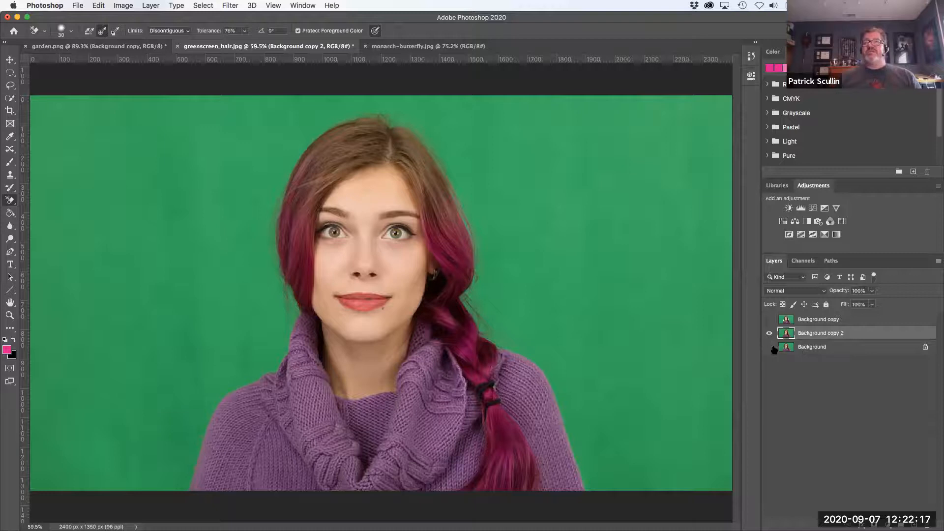
{"action": "left_click", "coordinate": [769, 348]}
{"action": "left_click", "coordinate": [850, 350]}
{"action": "key", "text": "super+equal"}
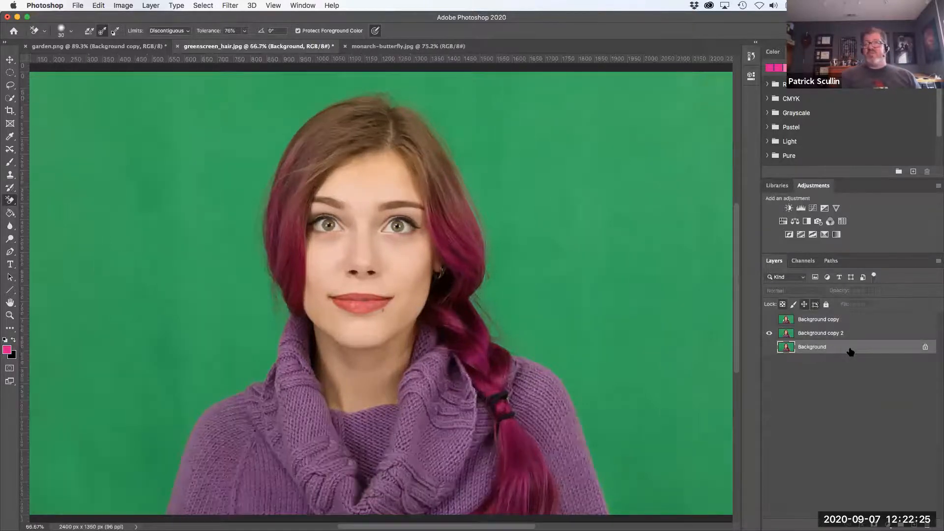
{"action": "left_click", "coordinate": [858, 335]}
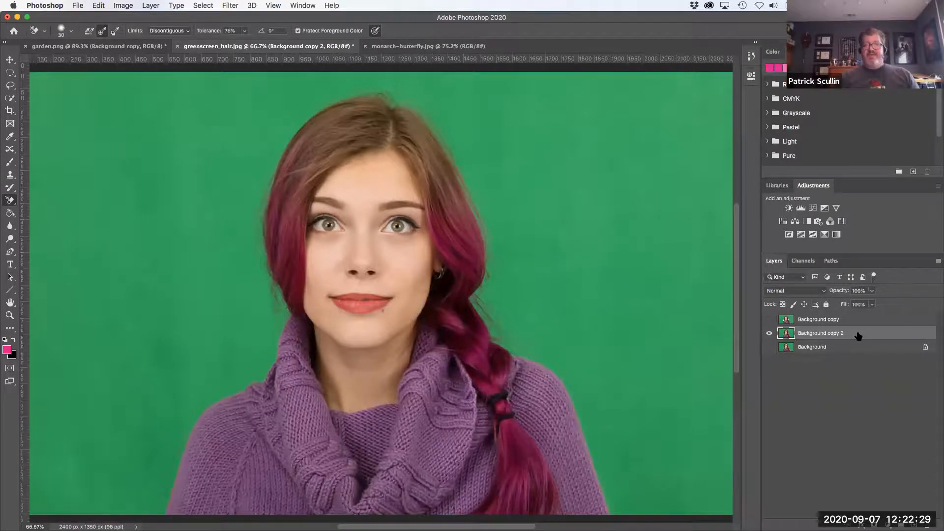
{"action": "key", "text": "super+equal"}
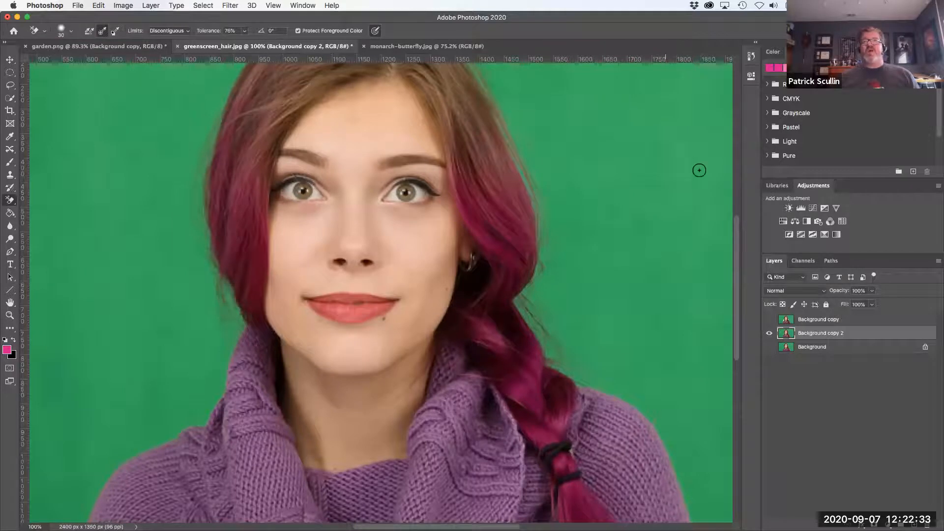
Step: Add a white color fill layer using the Grayscale swatches and place it directly beneath the fresh portrait copy
{"action": "left_click", "coordinate": [767, 84]}
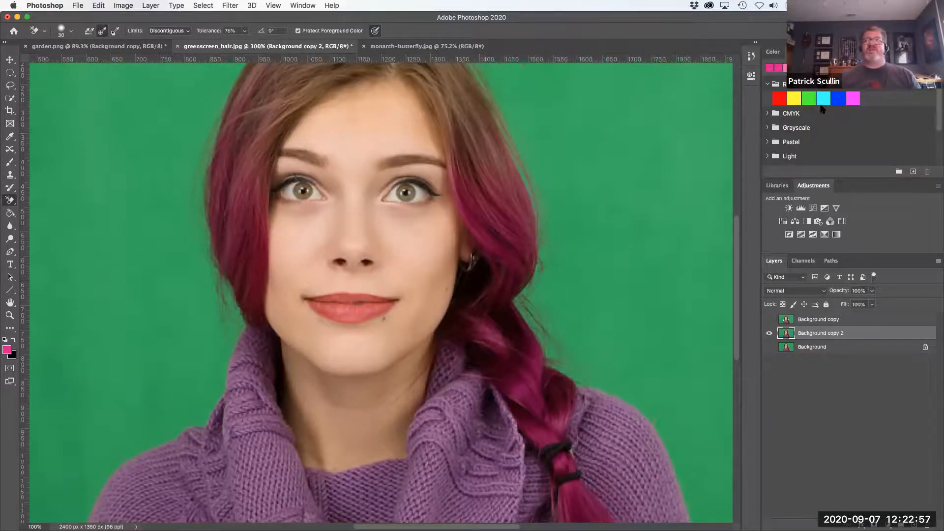
{"action": "left_click", "coordinate": [767, 113]}
{"action": "left_click", "coordinate": [768, 142]}
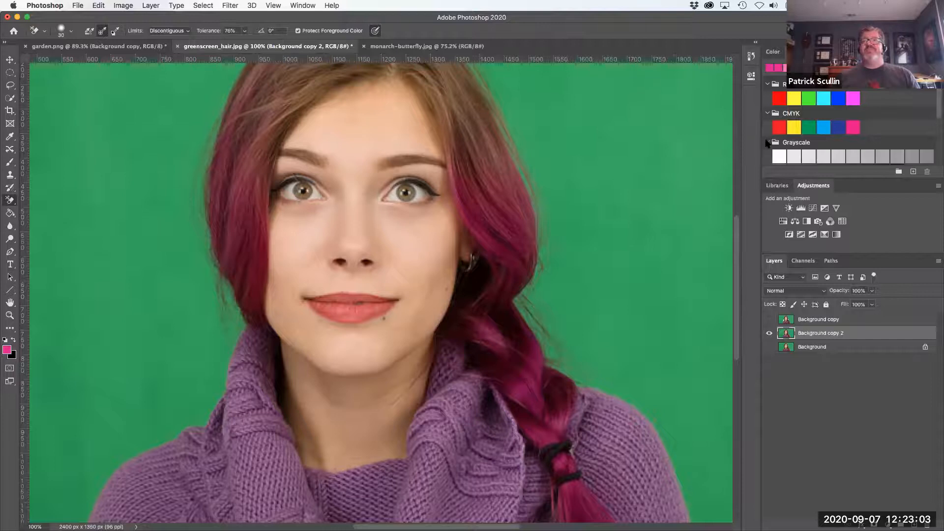
{"action": "left_click_drag", "start_coordinate": [939, 122], "coordinate": [938, 145]}
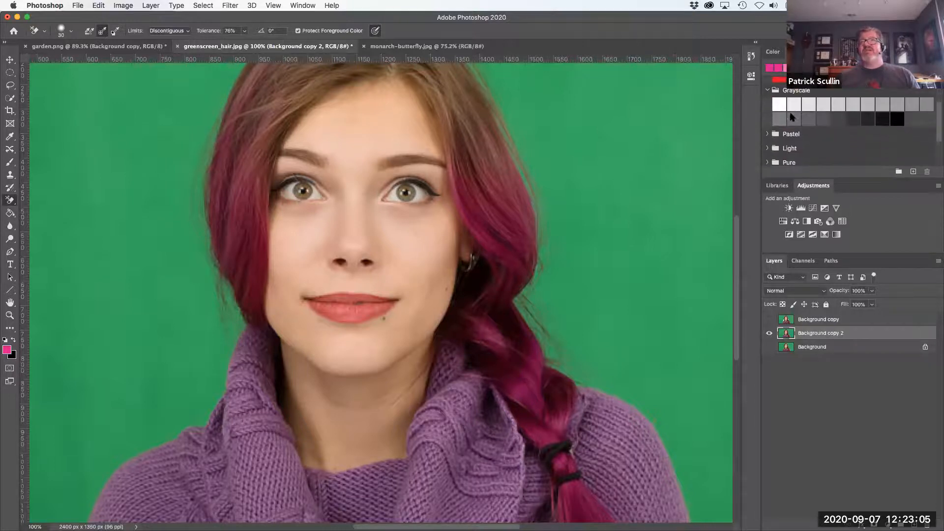
{"action": "left_click_drag", "start_coordinate": [693, 186], "coordinate": [644, 222]}
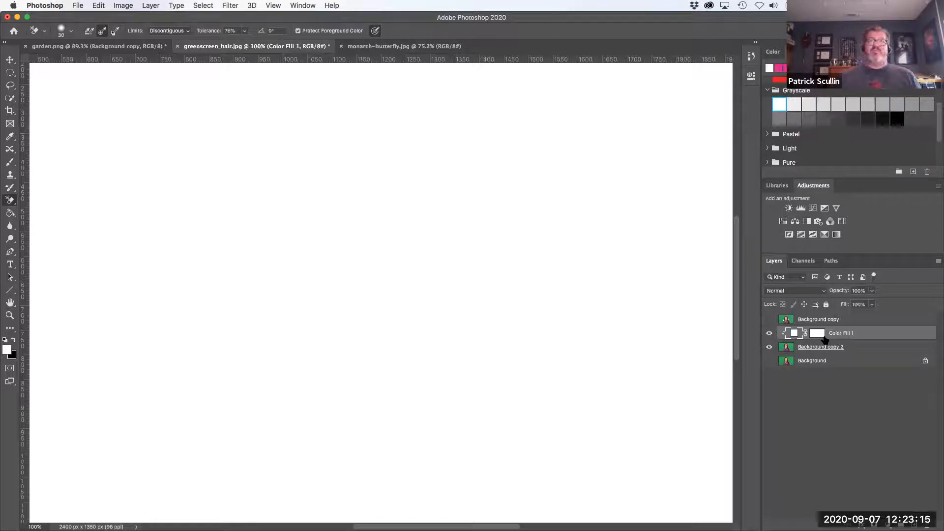
{"action": "left_click_drag", "start_coordinate": [870, 335], "coordinate": [868, 354]}
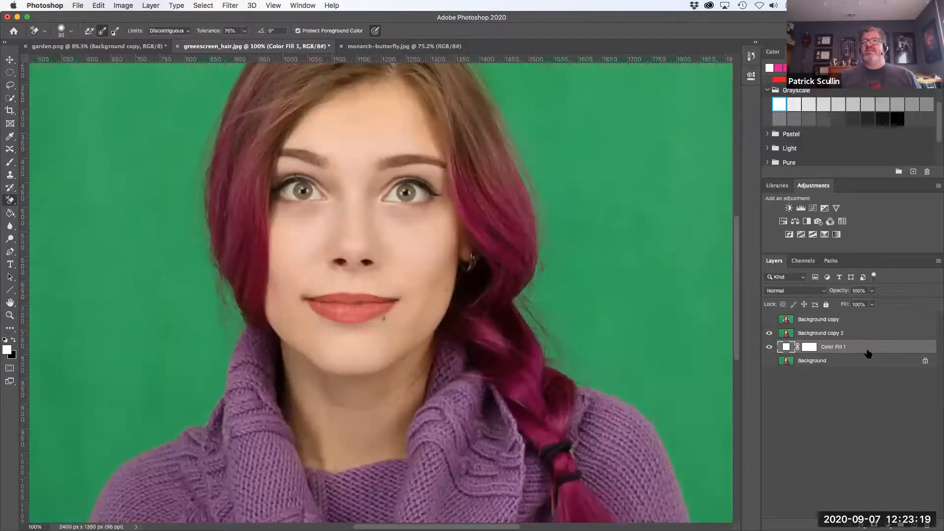
Step: Activate the fresh portrait copy and select the woman using the Object Selection tool with a rectangle around her
{"action": "left_click", "coordinate": [782, 336]}
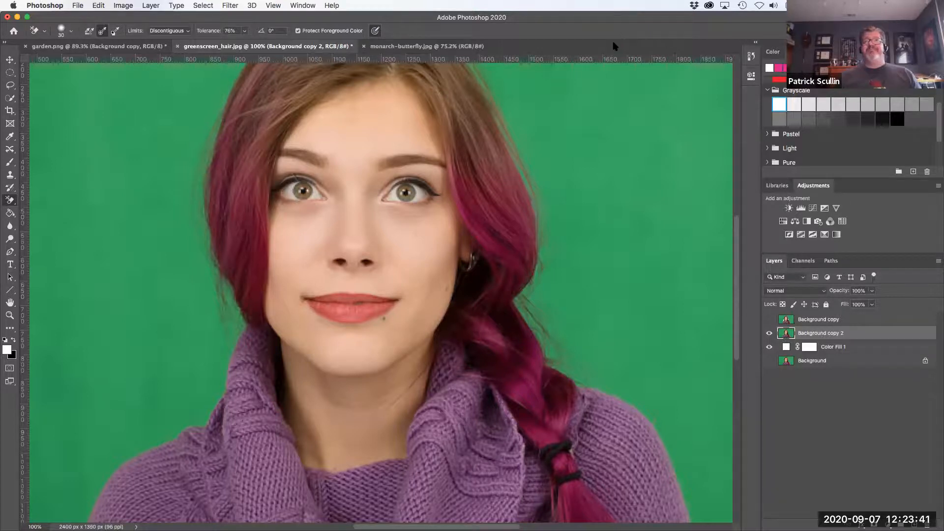
{"action": "key", "text": "super+0"}
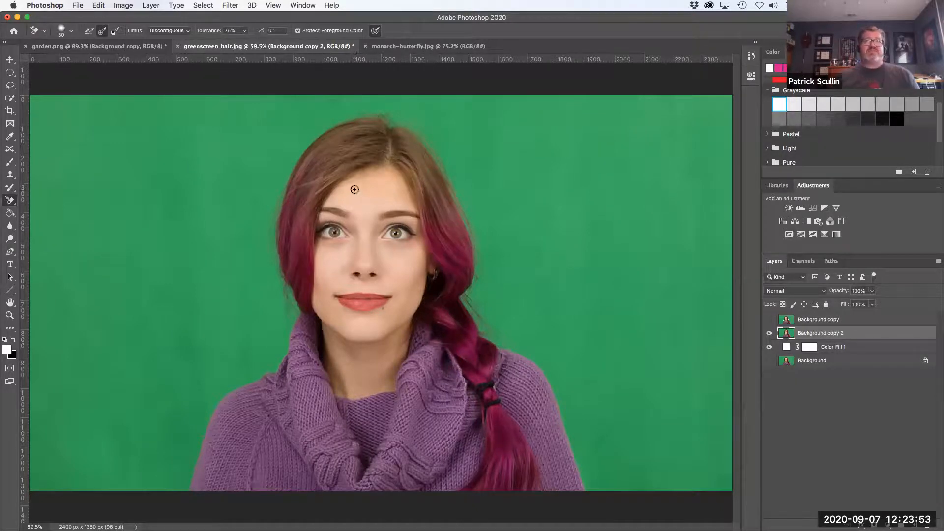
{"action": "left_click", "coordinate": [13, 100]}
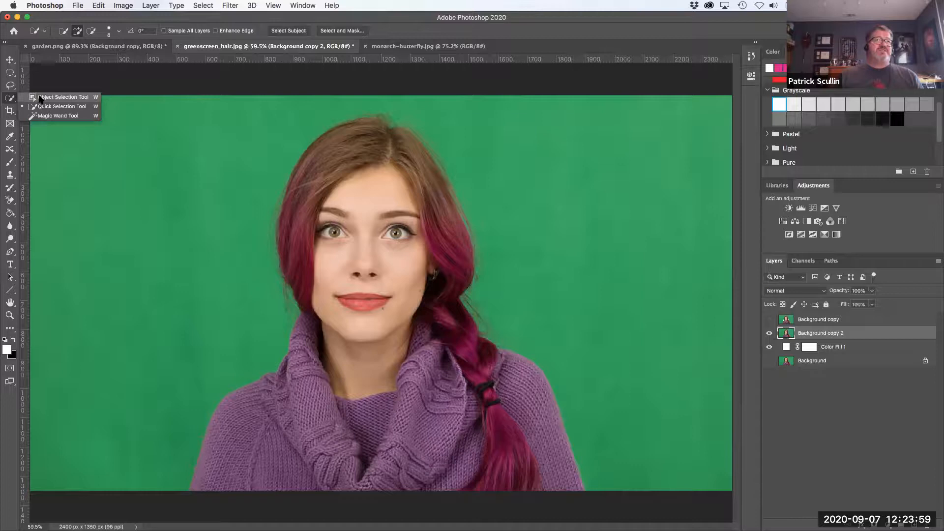
{"action": "left_click", "coordinate": [39, 98]}
{"action": "left_click_drag", "start_coordinate": [176, 106], "coordinate": [618, 496]}
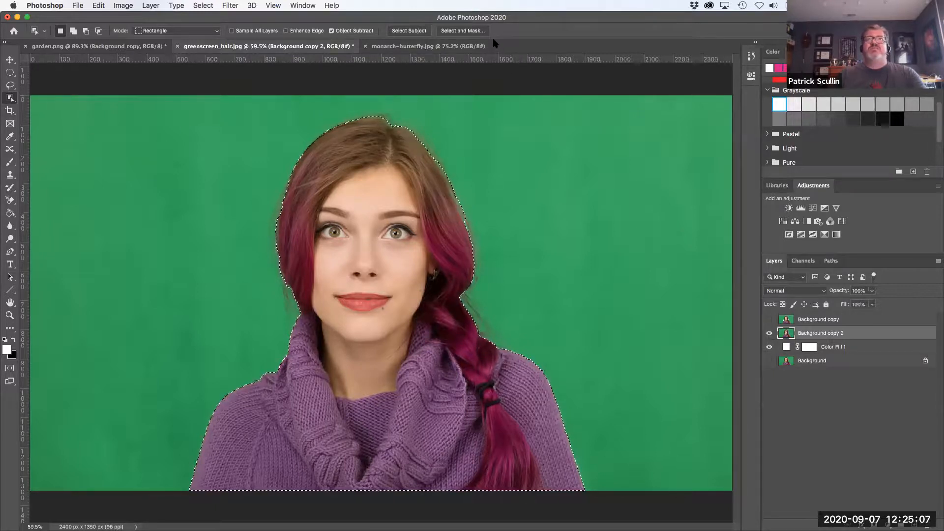
Step: Open the selection in Select and Mask and set the preview transparency to 100%
{"action": "left_click", "coordinate": [463, 32]}
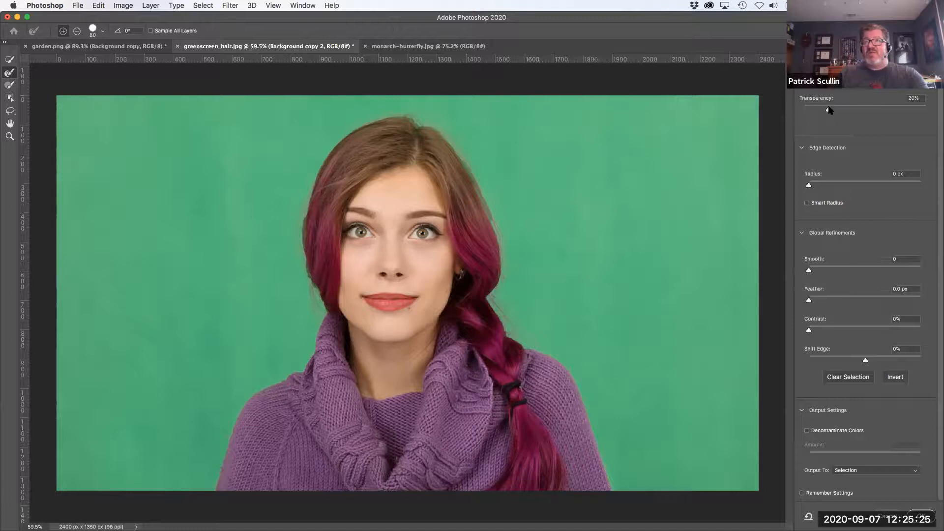
{"action": "left_click_drag", "start_coordinate": [828, 110], "coordinate": [933, 111]}
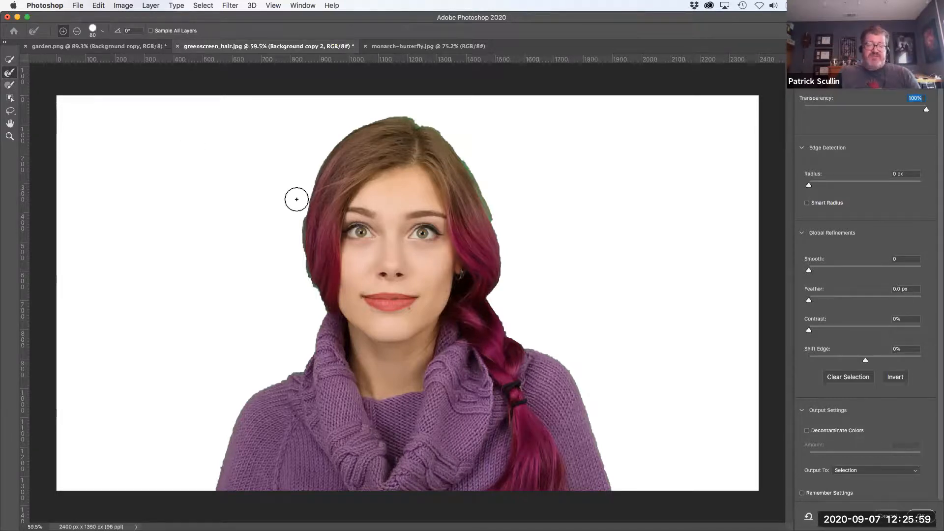
Step: Refine the selection edge around the woman's hair and sweater with a 100 px Refine Edge Brush
{"action": "key", "text": "bracketright"}
{"action": "key", "text": "bracketright"}
{"action": "key", "text": "bracketright"}
{"action": "key", "text": "bracketright"}
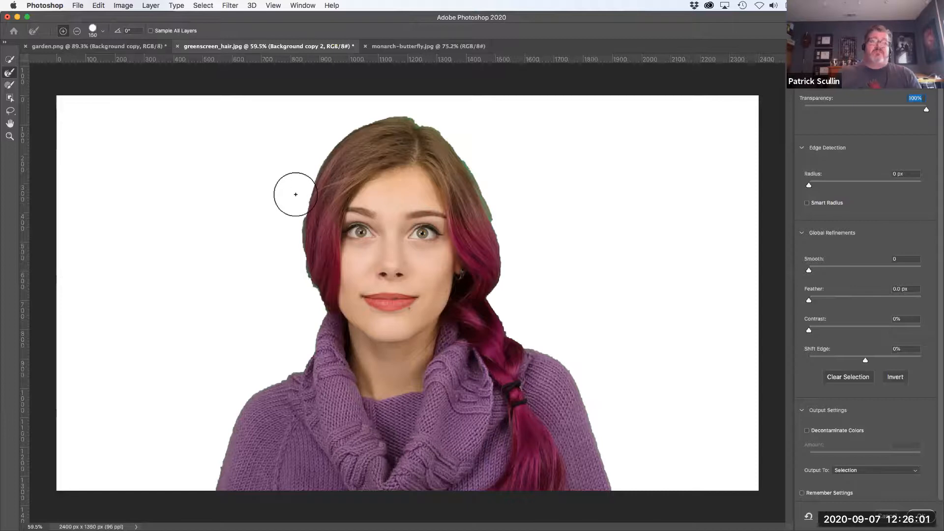
{"action": "key", "text": "bracketleft"}
{"action": "key", "text": "bracketleft"}
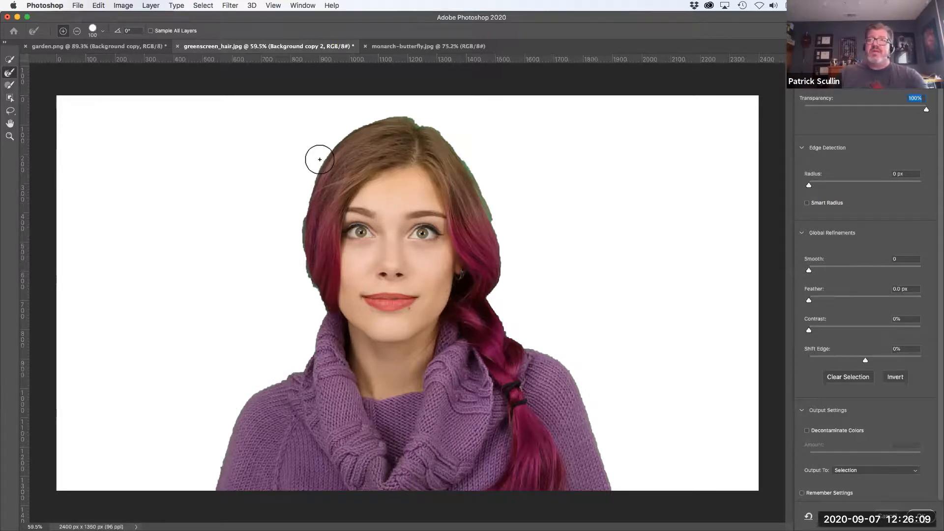
{"action": "mouse_move", "coordinate": [314, 179]}
{"action": "left_mouse_down"}
{"action": "mouse_move", "coordinate": [302, 243]}
{"action": "mouse_move", "coordinate": [318, 320]}
{"action": "mouse_move", "coordinate": [307, 364]}
{"action": "mouse_move", "coordinate": [315, 347]}
{"action": "mouse_move", "coordinate": [305, 367]}
{"action": "mouse_move", "coordinate": [236, 416]}
{"action": "mouse_move", "coordinate": [212, 504]}
{"action": "left_mouse_up"}
{"action": "mouse_move", "coordinate": [313, 203]}
{"action": "left_mouse_down"}
{"action": "mouse_move", "coordinate": [304, 235]}
{"action": "mouse_move", "coordinate": [309, 202]}
{"action": "mouse_move", "coordinate": [342, 140]}
{"action": "mouse_move", "coordinate": [386, 124]}
{"action": "mouse_move", "coordinate": [430, 133]}
{"action": "mouse_move", "coordinate": [414, 123]}
{"action": "mouse_move", "coordinate": [404, 119]}
{"action": "mouse_move", "coordinate": [442, 138]}
{"action": "mouse_move", "coordinate": [491, 221]}
{"action": "mouse_move", "coordinate": [480, 195]}
{"action": "mouse_move", "coordinate": [485, 203]}
{"action": "mouse_move", "coordinate": [500, 250]}
{"action": "mouse_move", "coordinate": [489, 286]}
{"action": "left_mouse_up"}
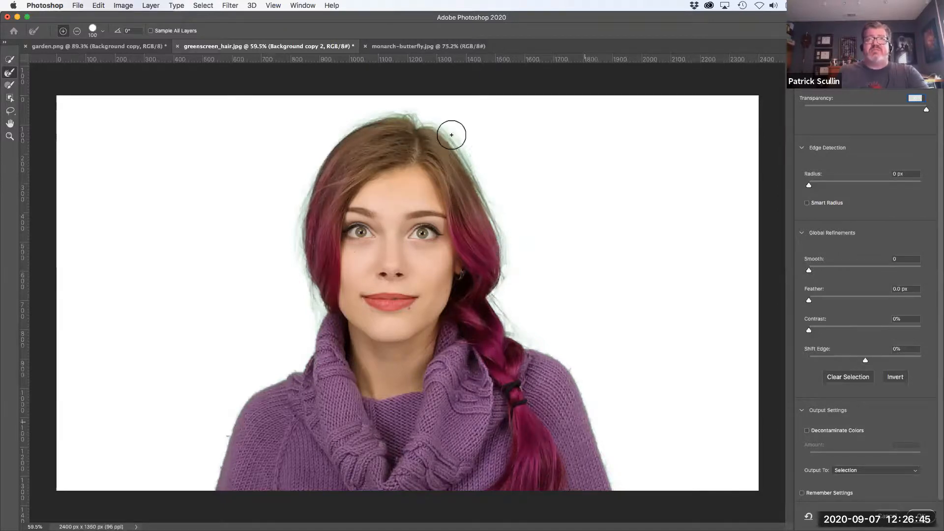
Step: Brush the remaining fringe along both sides of the hair with the Refine Edge Brush and enable Decontaminate Colors in the output settings
{"action": "left_click_drag", "start_coordinate": [483, 190], "coordinate": [512, 289]}
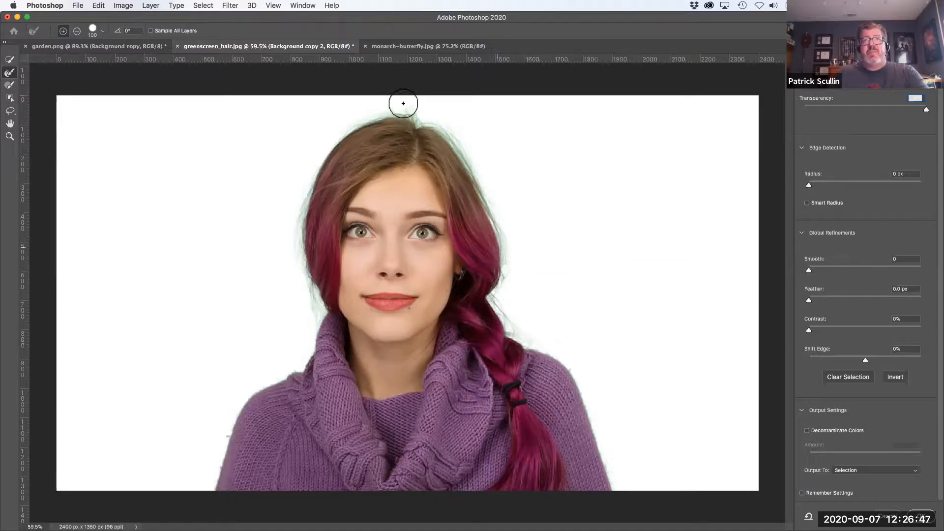
{"action": "left_click_drag", "start_coordinate": [359, 129], "coordinate": [314, 201]}
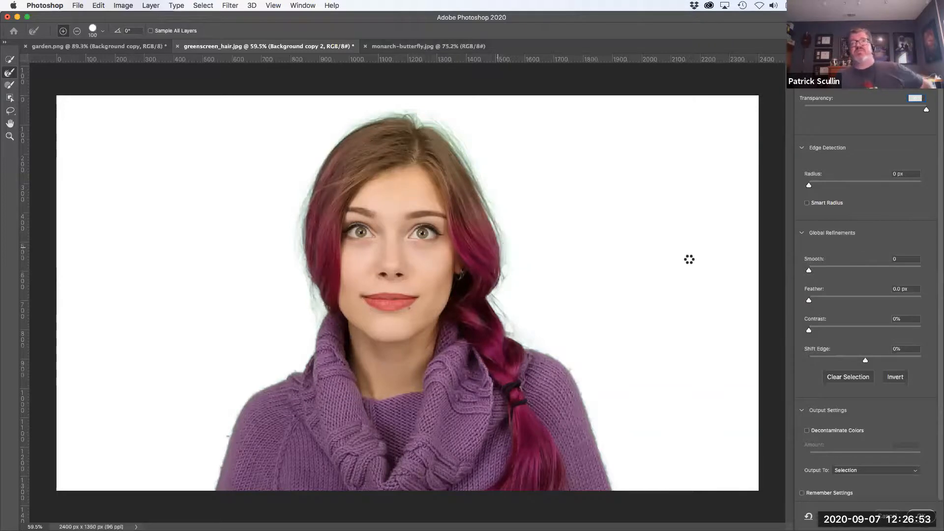
{"action": "scroll", "coordinate": [830, 228], "scroll_direction": "up", "scroll_amount": 1}
{"action": "left_click", "coordinate": [801, 412]}
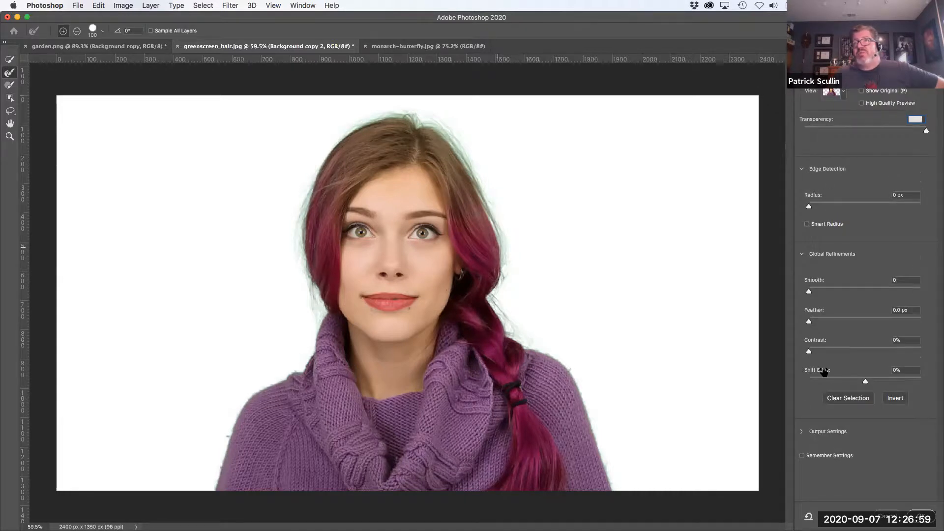
{"action": "left_click", "coordinate": [802, 431]}
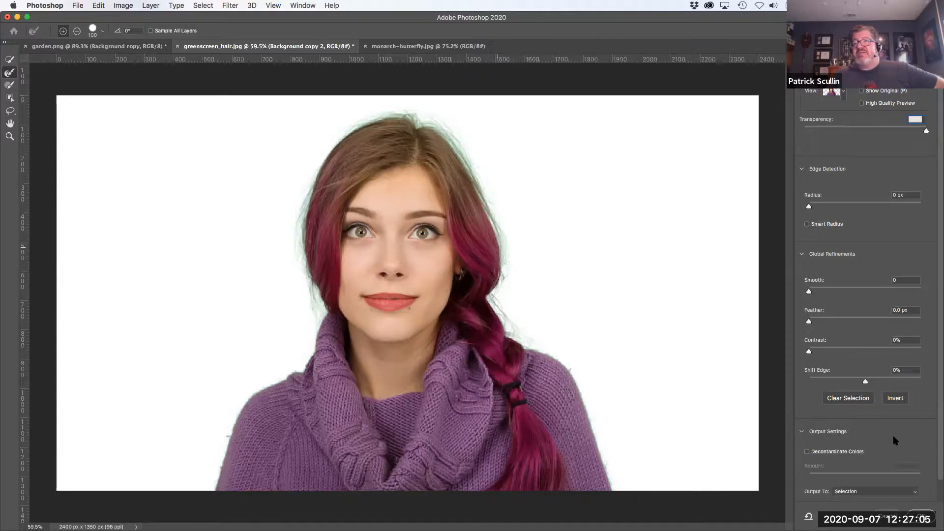
{"action": "scroll", "coordinate": [894, 440], "scroll_direction": "down", "scroll_amount": 2}
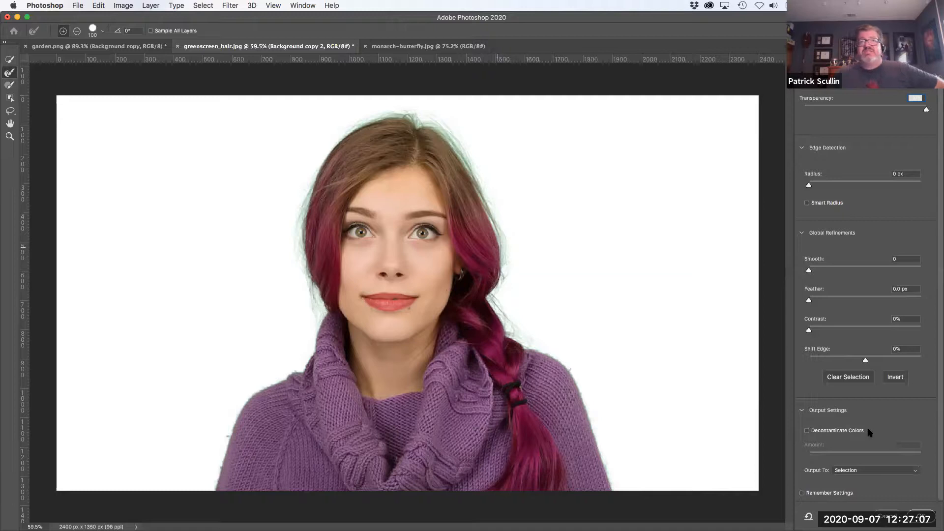
{"action": "left_click", "coordinate": [807, 431]}
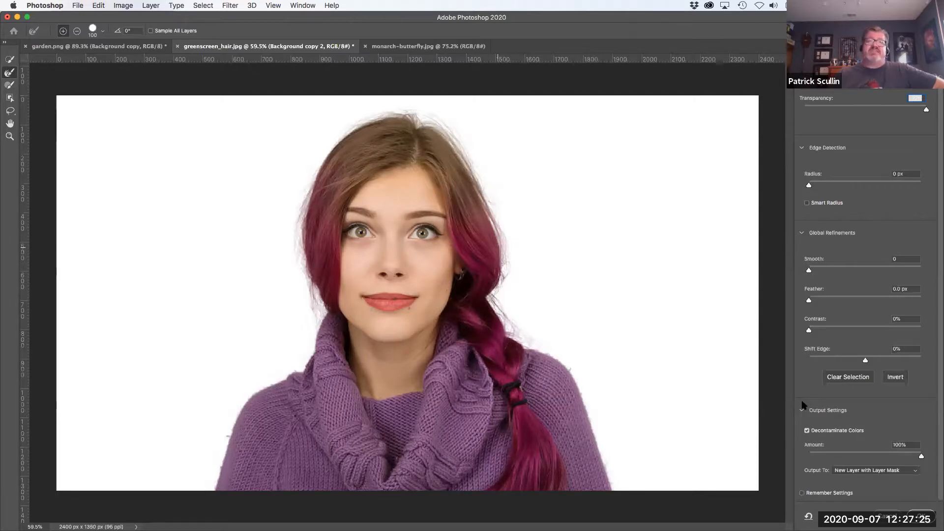
Step: Set the Select and Mask output to New Layer and apply the refined selection
{"action": "left_click", "coordinate": [916, 474]}
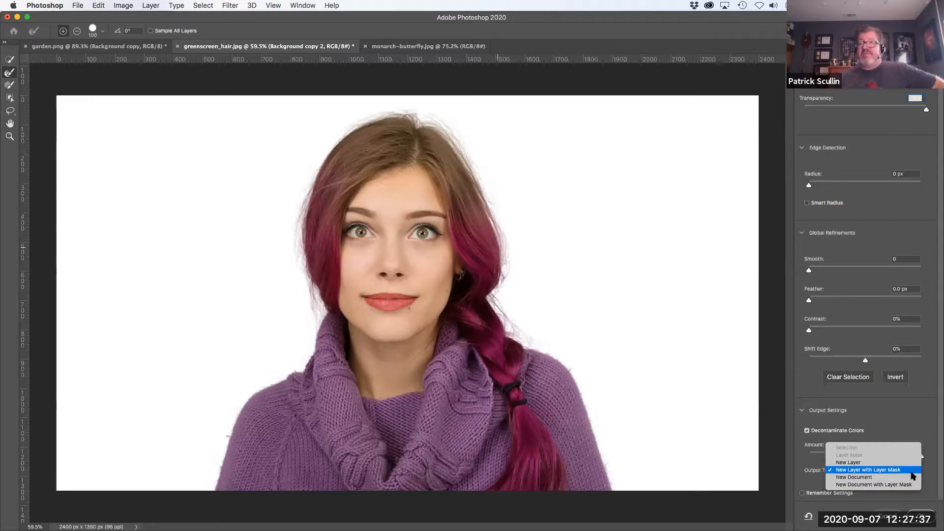
{"action": "left_click", "coordinate": [893, 463]}
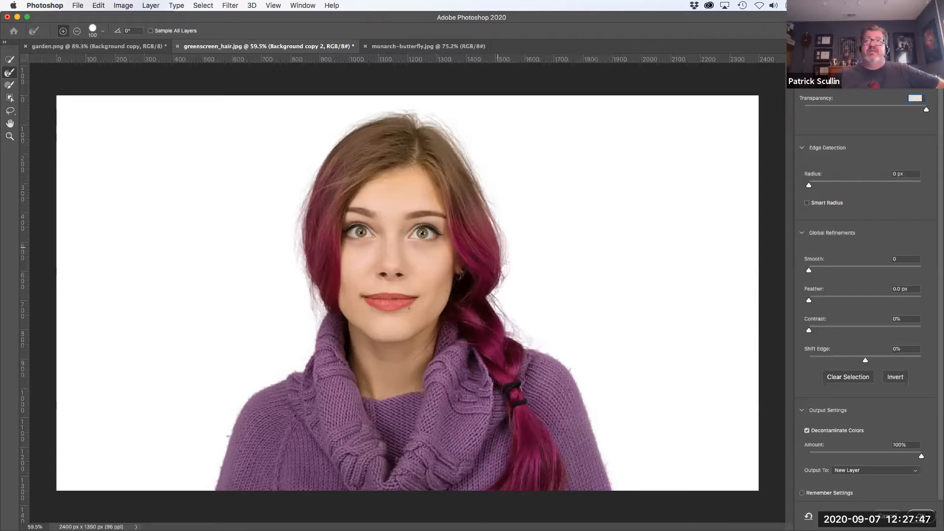
{"action": "key", "text": "Return"}
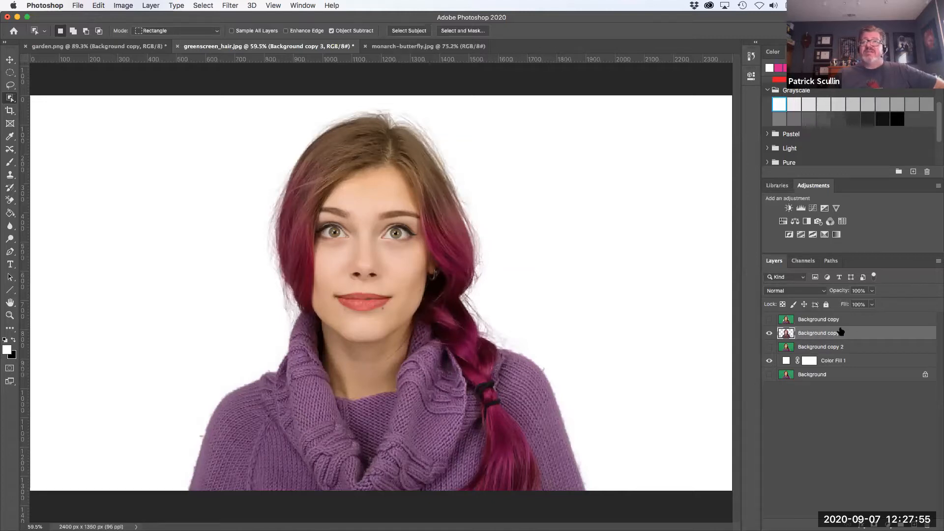
Step: Toggle the white color fill layer's visibility to inspect the woman's cutout with and without it
{"action": "left_click", "coordinate": [771, 364]}
{"action": "left_click", "coordinate": [769, 362]}
{"action": "left_click", "coordinate": [770, 362]}
{"action": "left_click", "coordinate": [770, 362]}
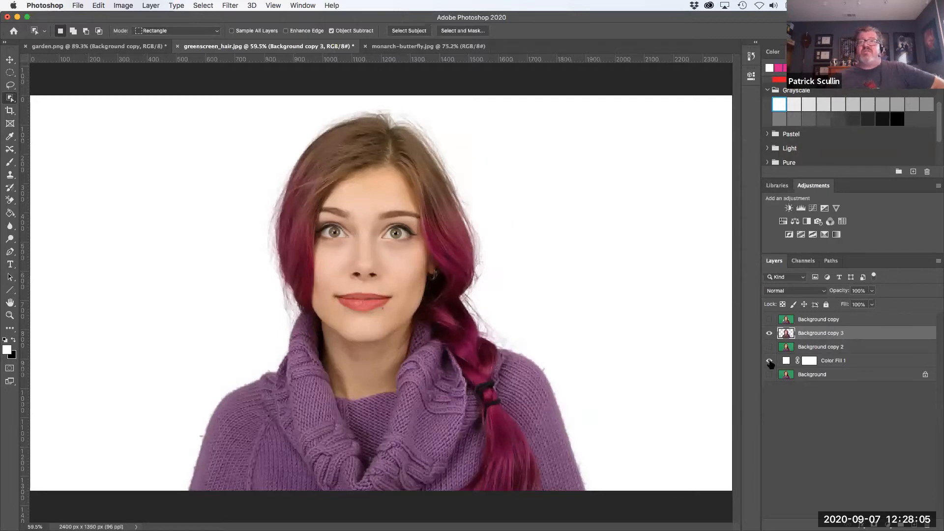
Step: Hide the cutout and white fill layers to view the green-screen Background copy 2 alone, and restore the cutout over white
{"action": "left_click", "coordinate": [770, 362]}
{"action": "left_click", "coordinate": [769, 333]}
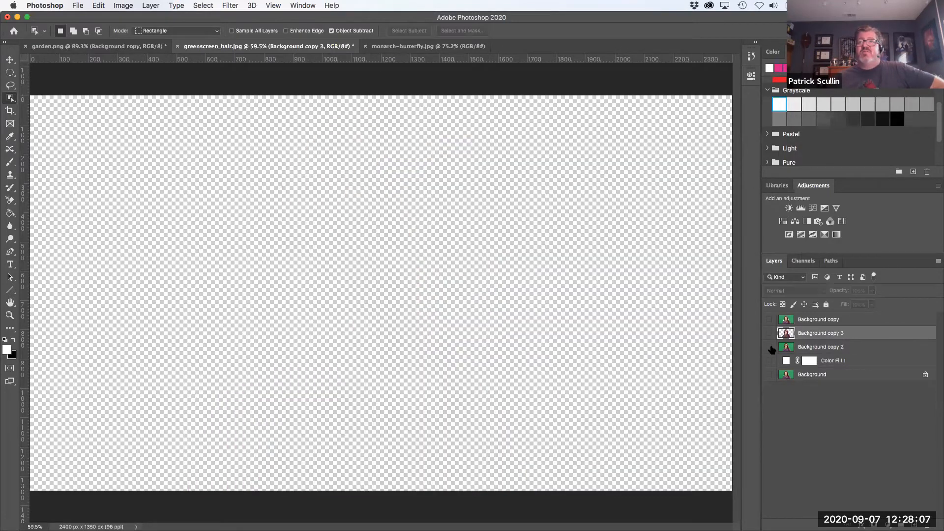
{"action": "left_click", "coordinate": [769, 346]}
{"action": "left_click", "coordinate": [770, 347]}
{"action": "left_click", "coordinate": [770, 334]}
{"action": "left_click", "coordinate": [769, 362]}
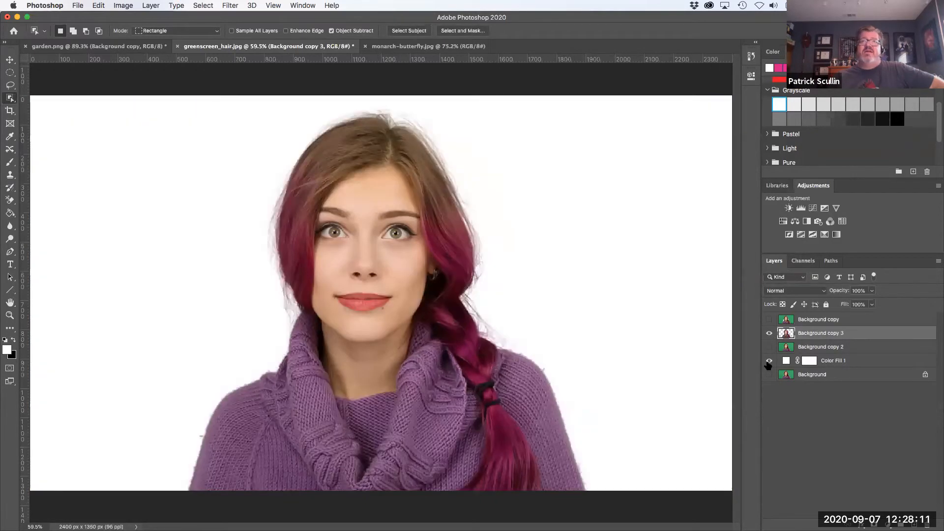